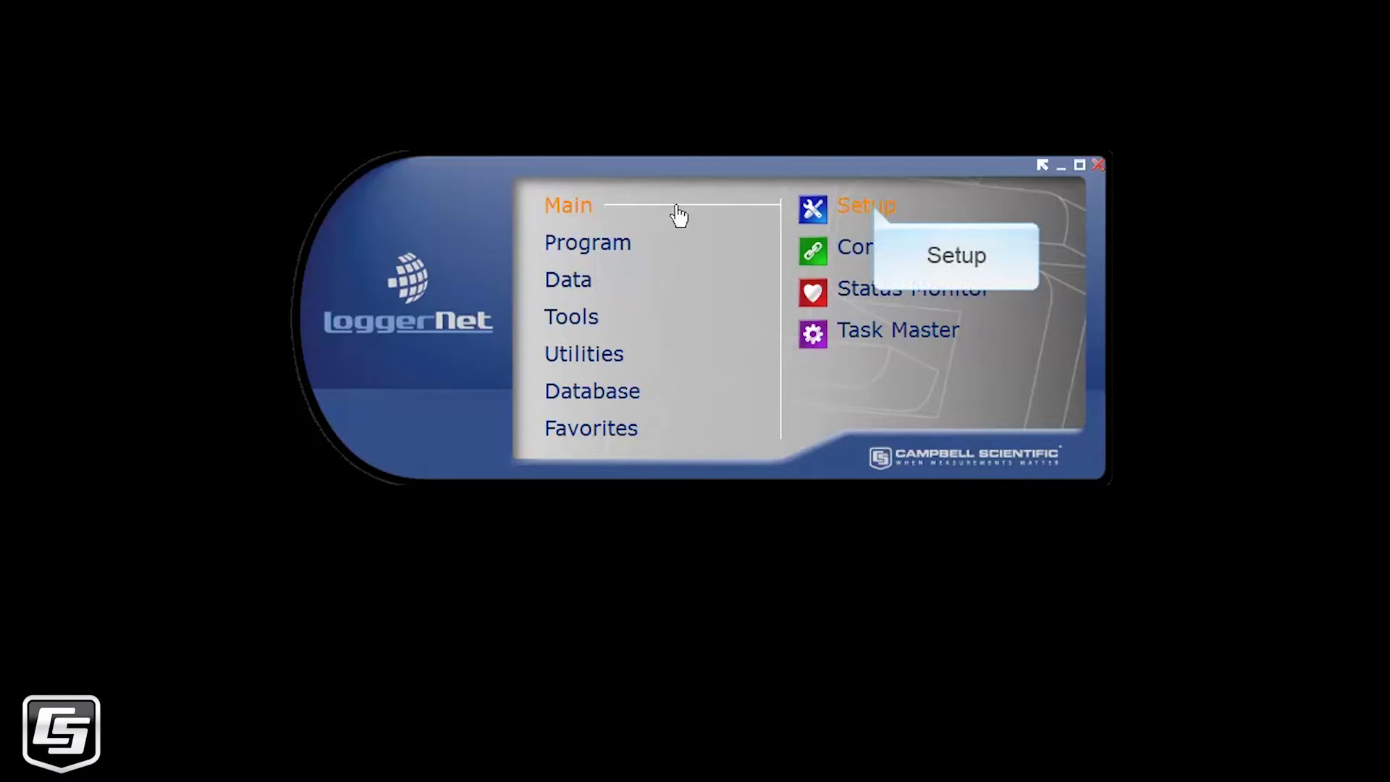
Open the Setup screen and switch it to EZ (Simplified) View.
click(876, 213)
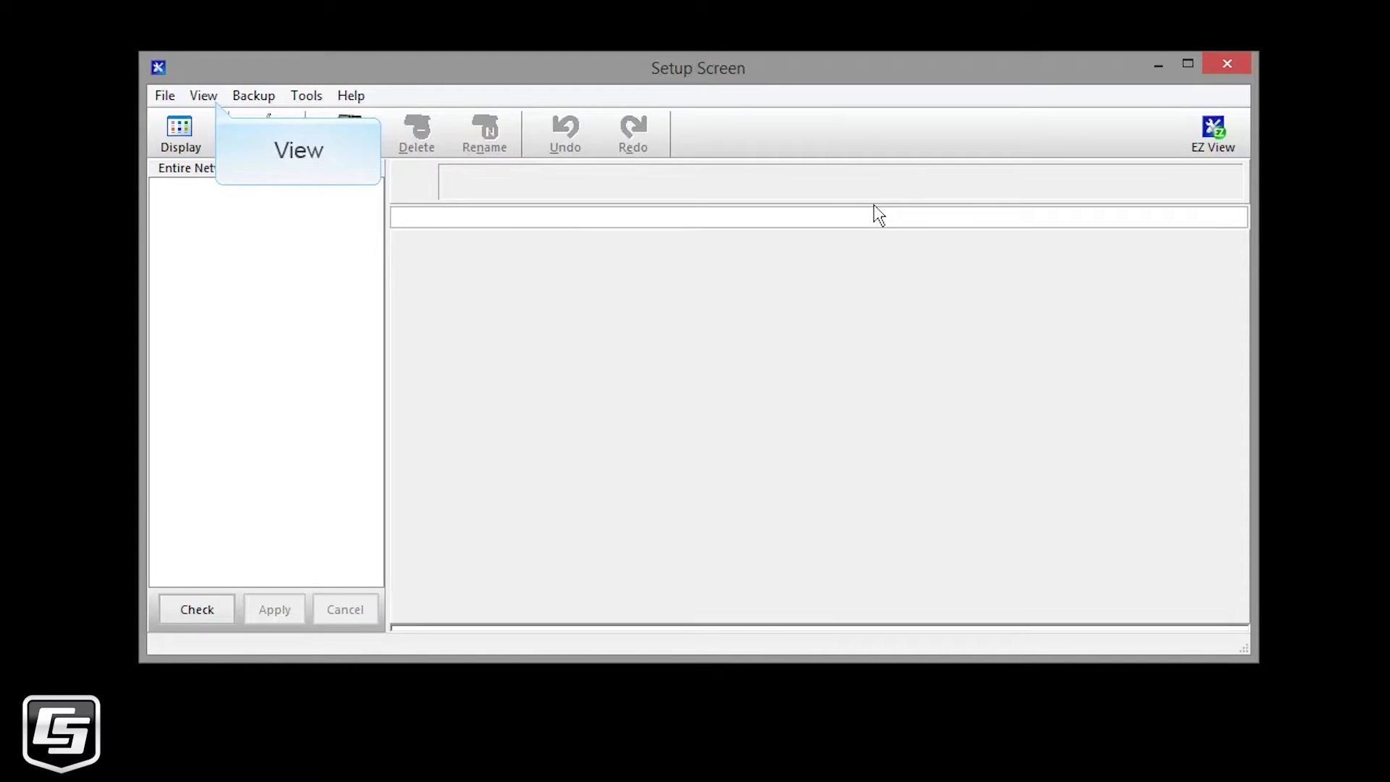
click(216, 102)
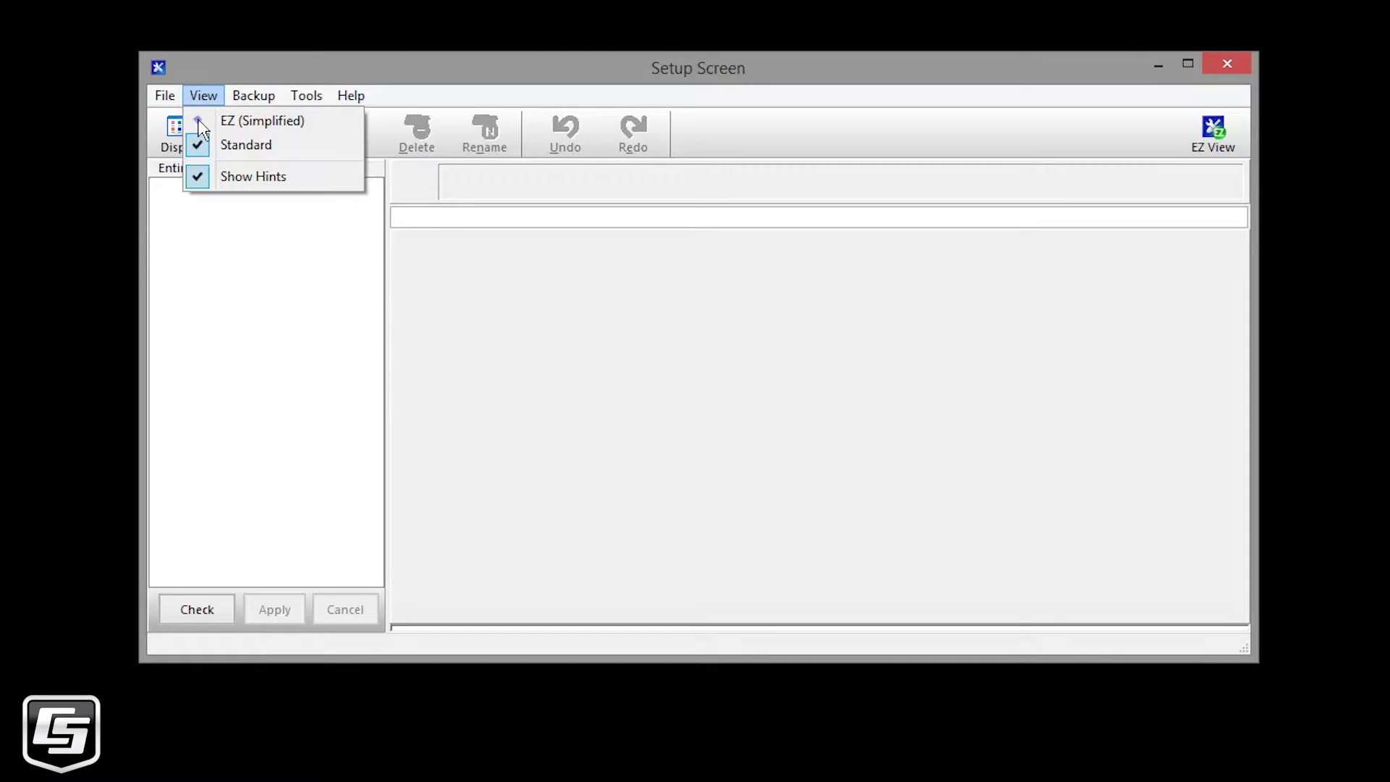
click(199, 121)
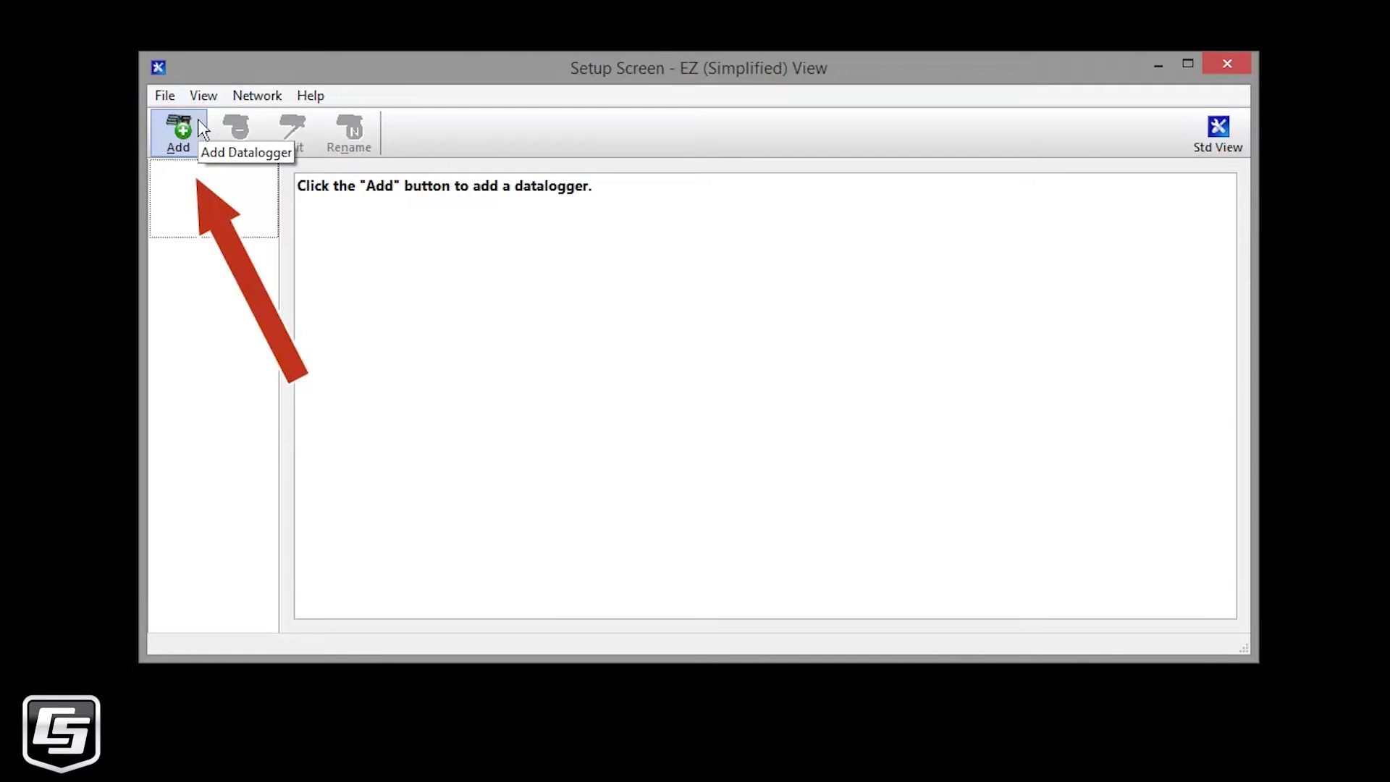
Add a CR300Series datalogger in the EZSetup Wizard and name it CR300Tutorial.
click(195, 144)
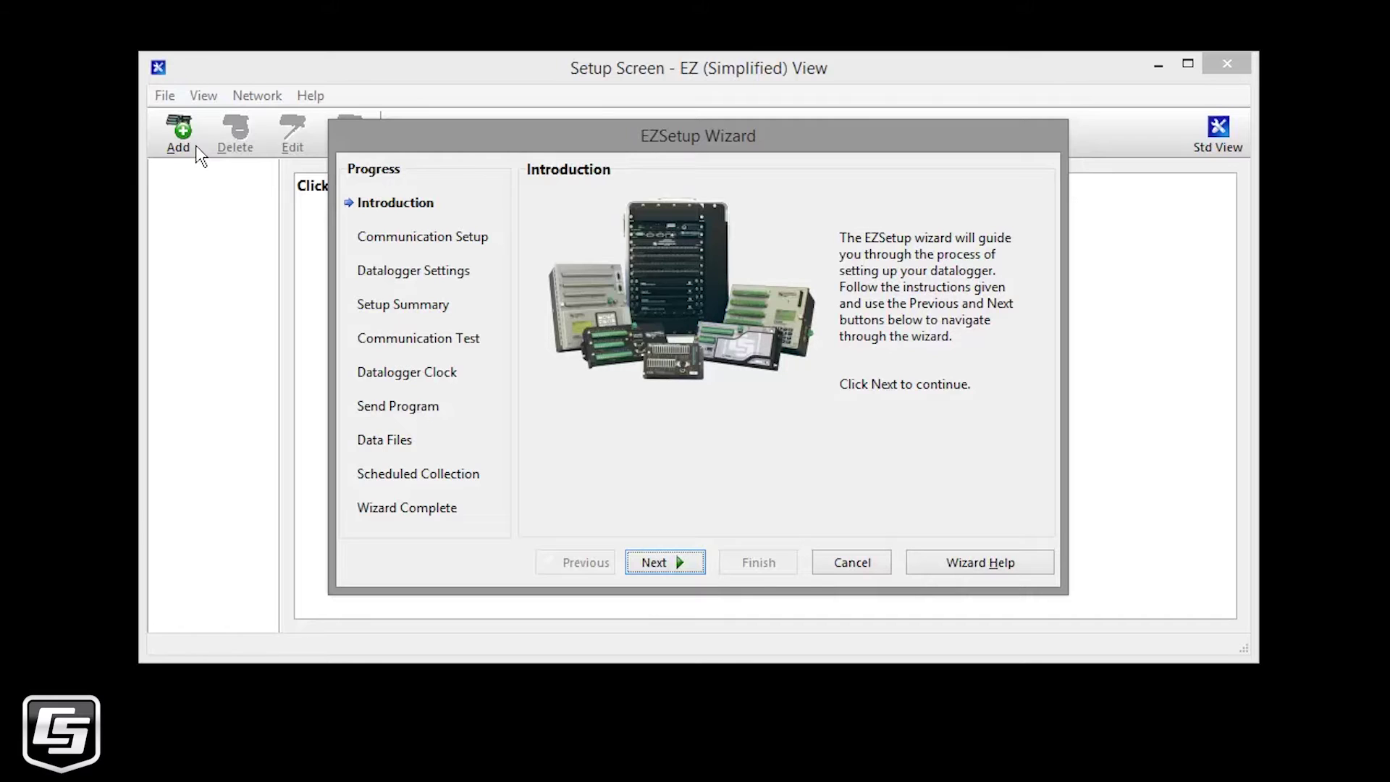
click(694, 562)
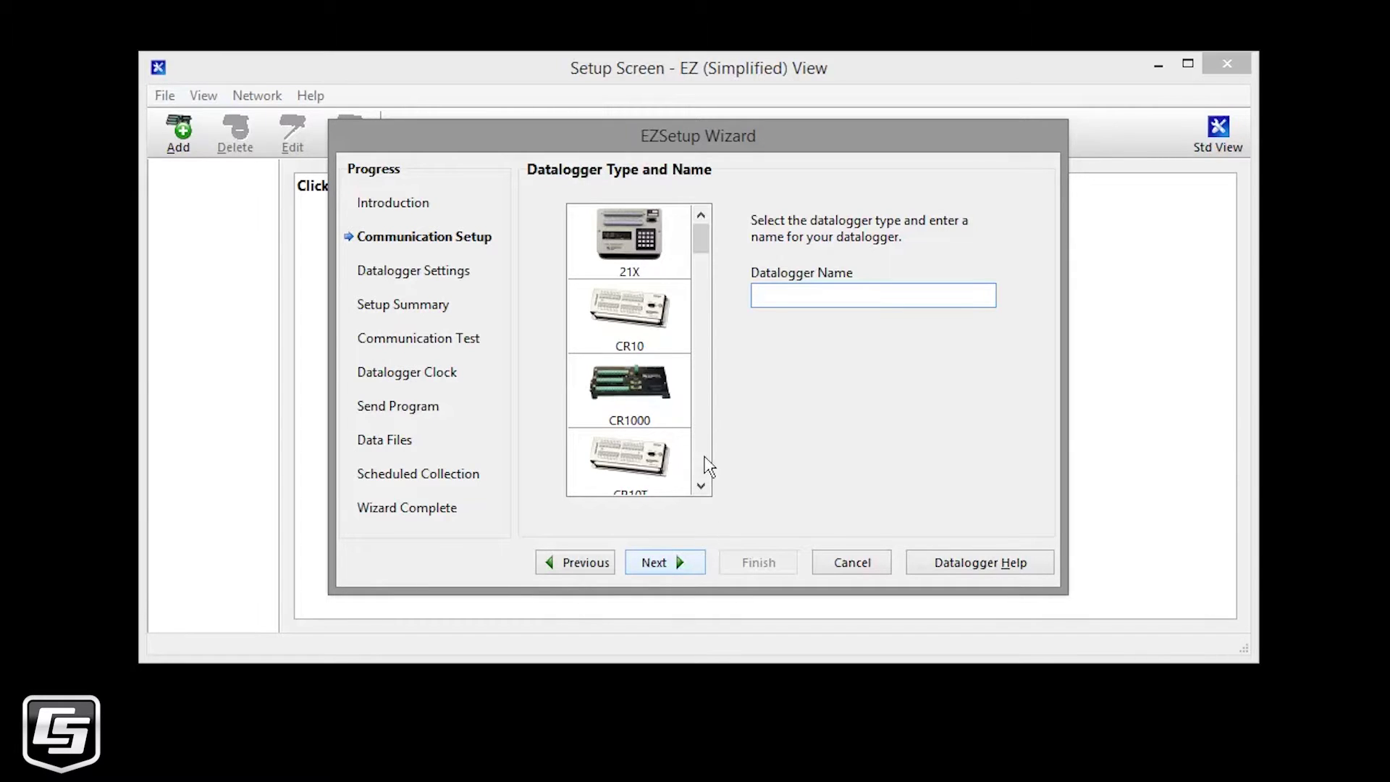
scroll(705, 439, down, 3)
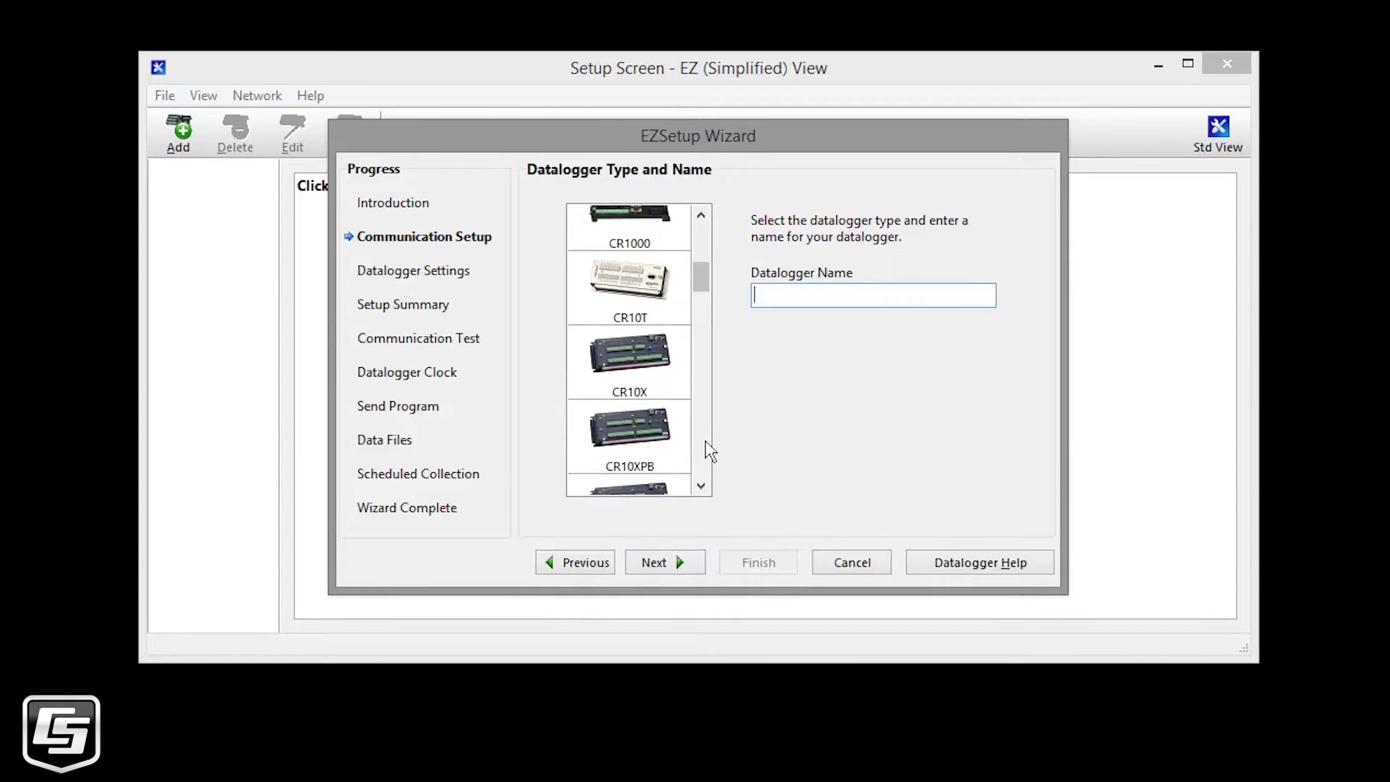
scroll(705, 440, down, 2)
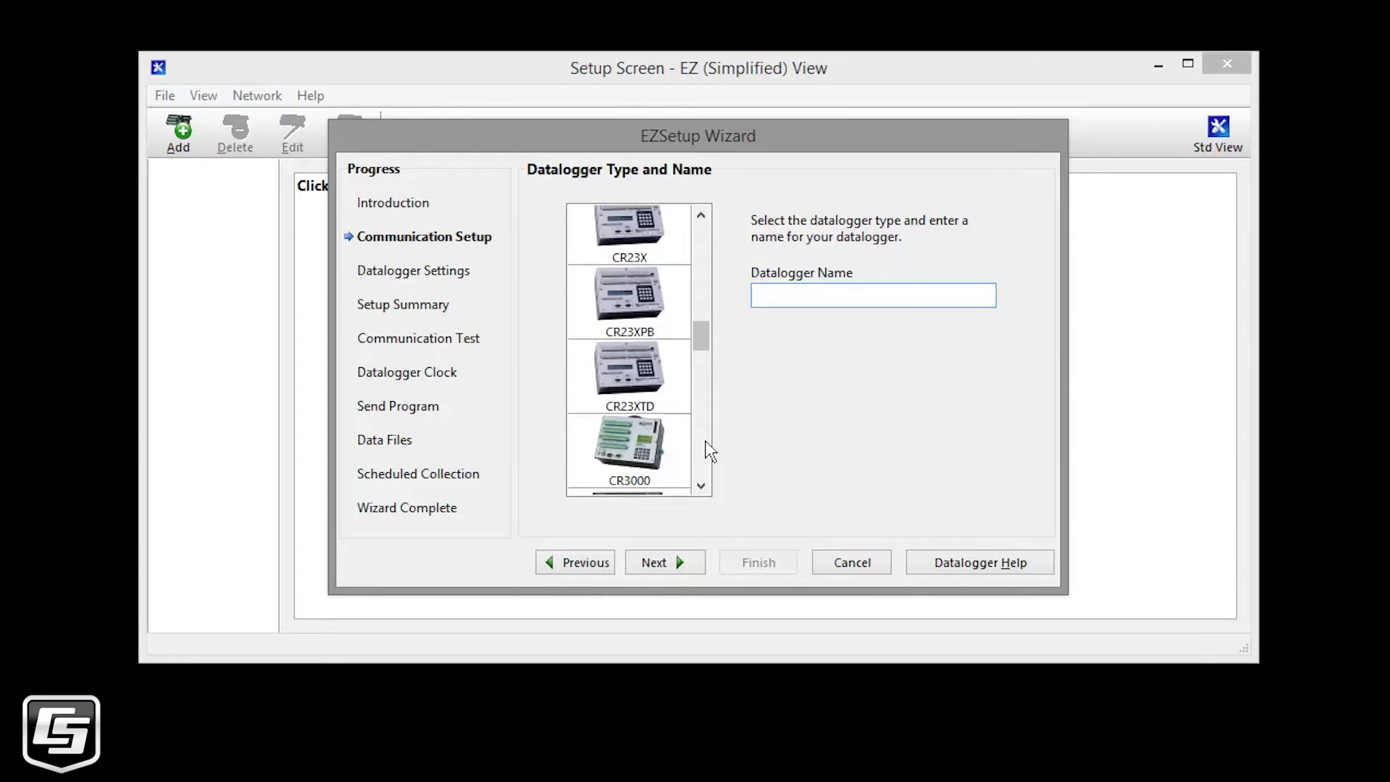
scroll(704, 440, down, 1)
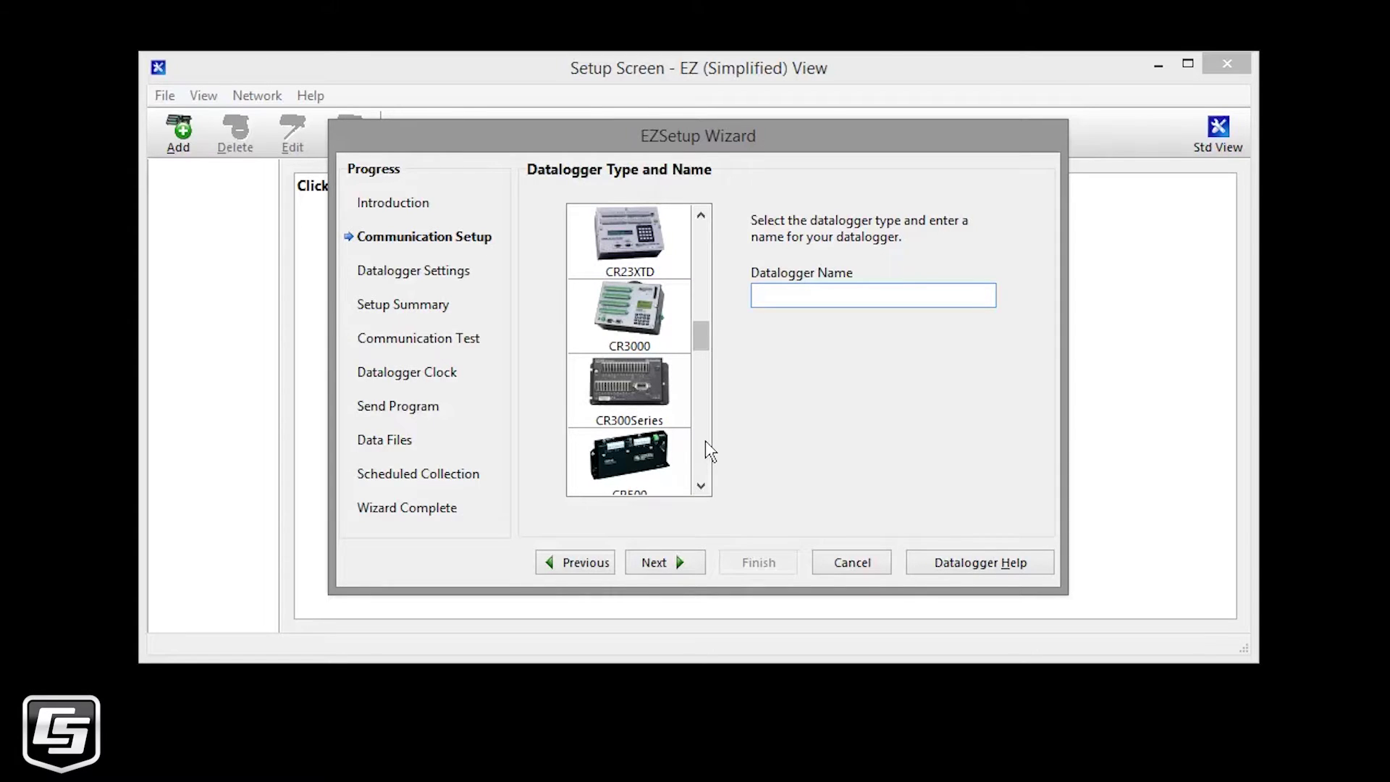
click(664, 411)
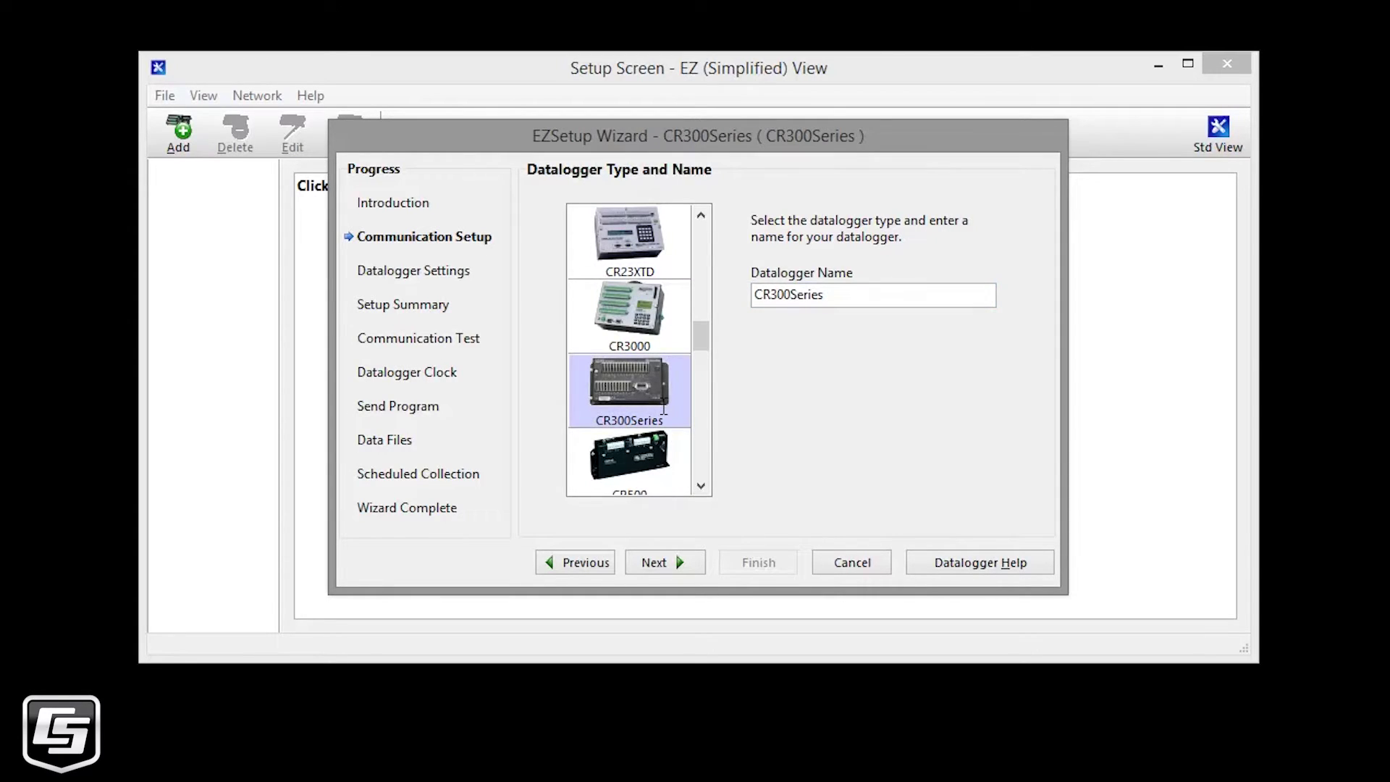
click(869, 295)
key(BackSpace)
key(BackSpace)
key(BackSpace)
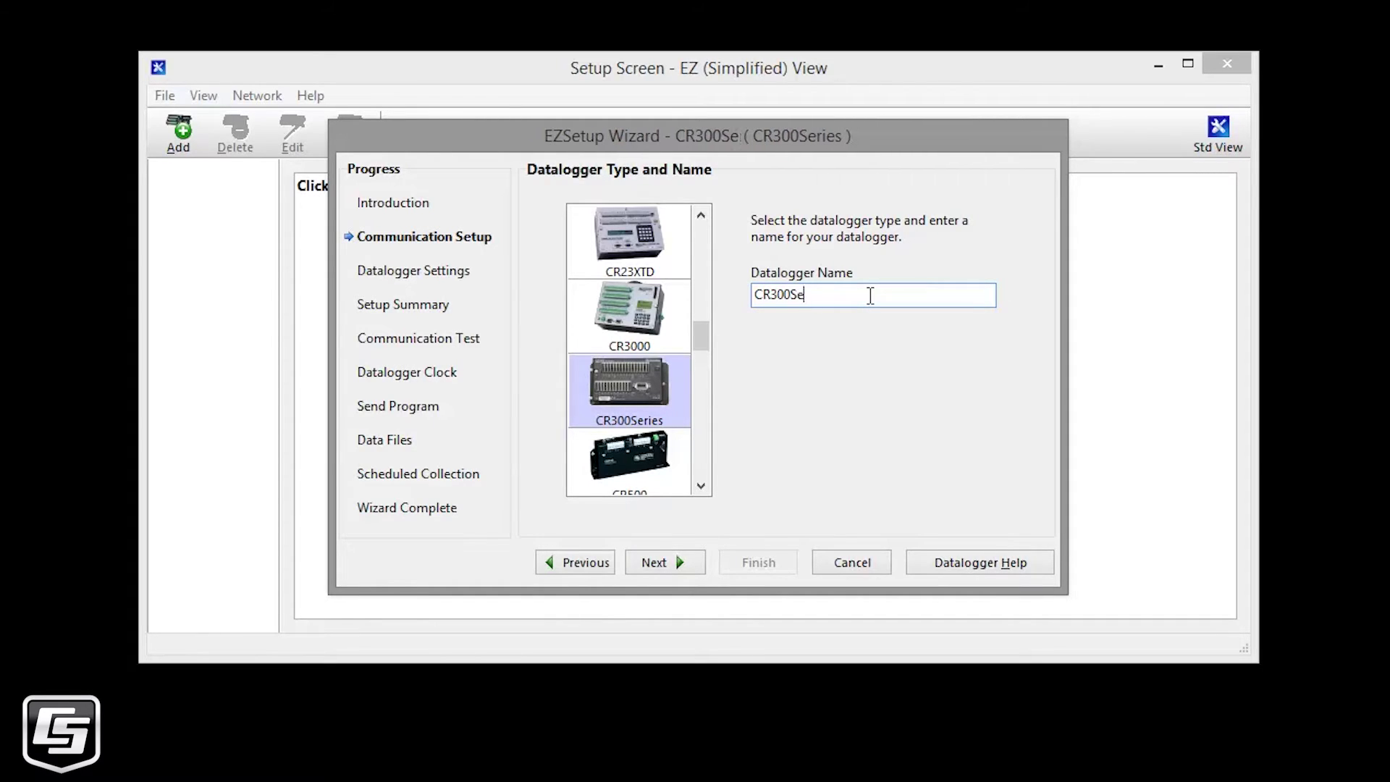
key(BackSpace)
key(BackSpace)
text(Tutorial)
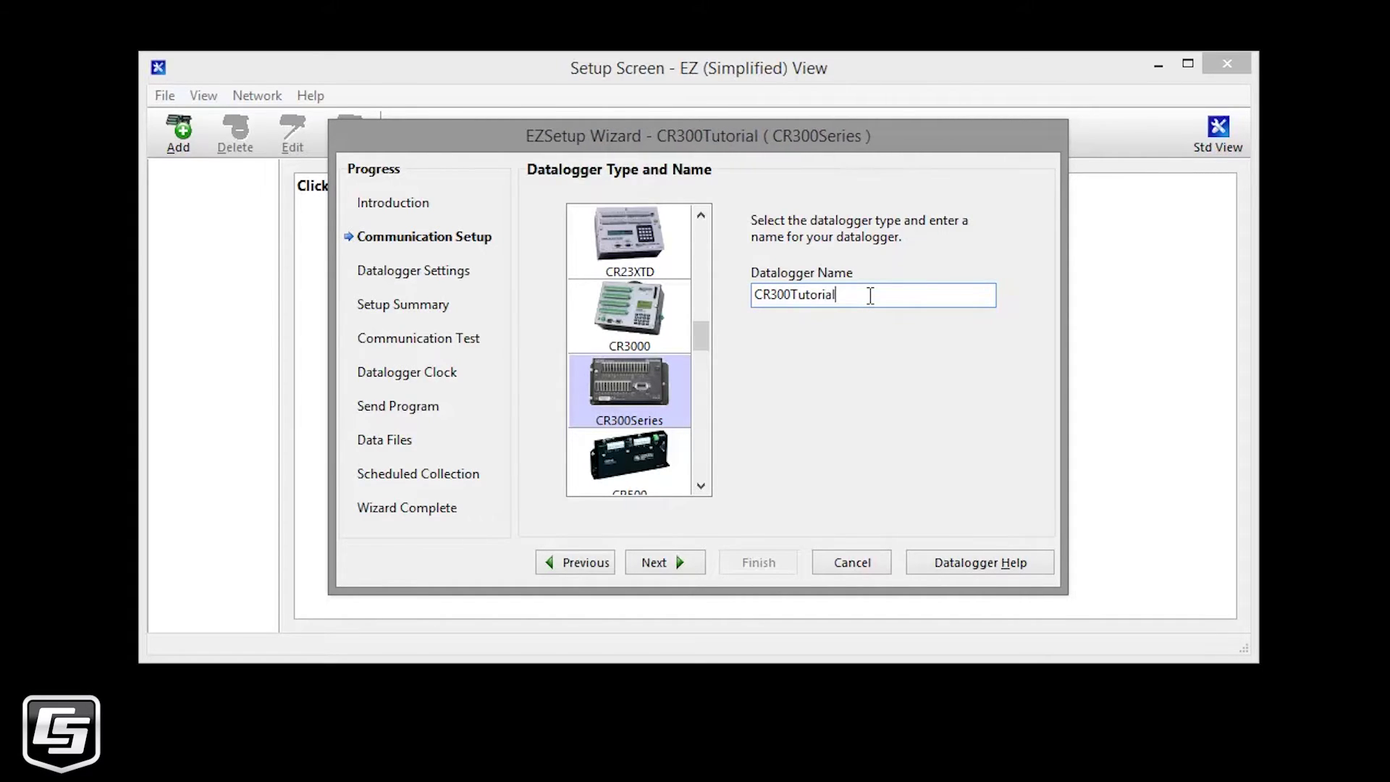
click(658, 559)
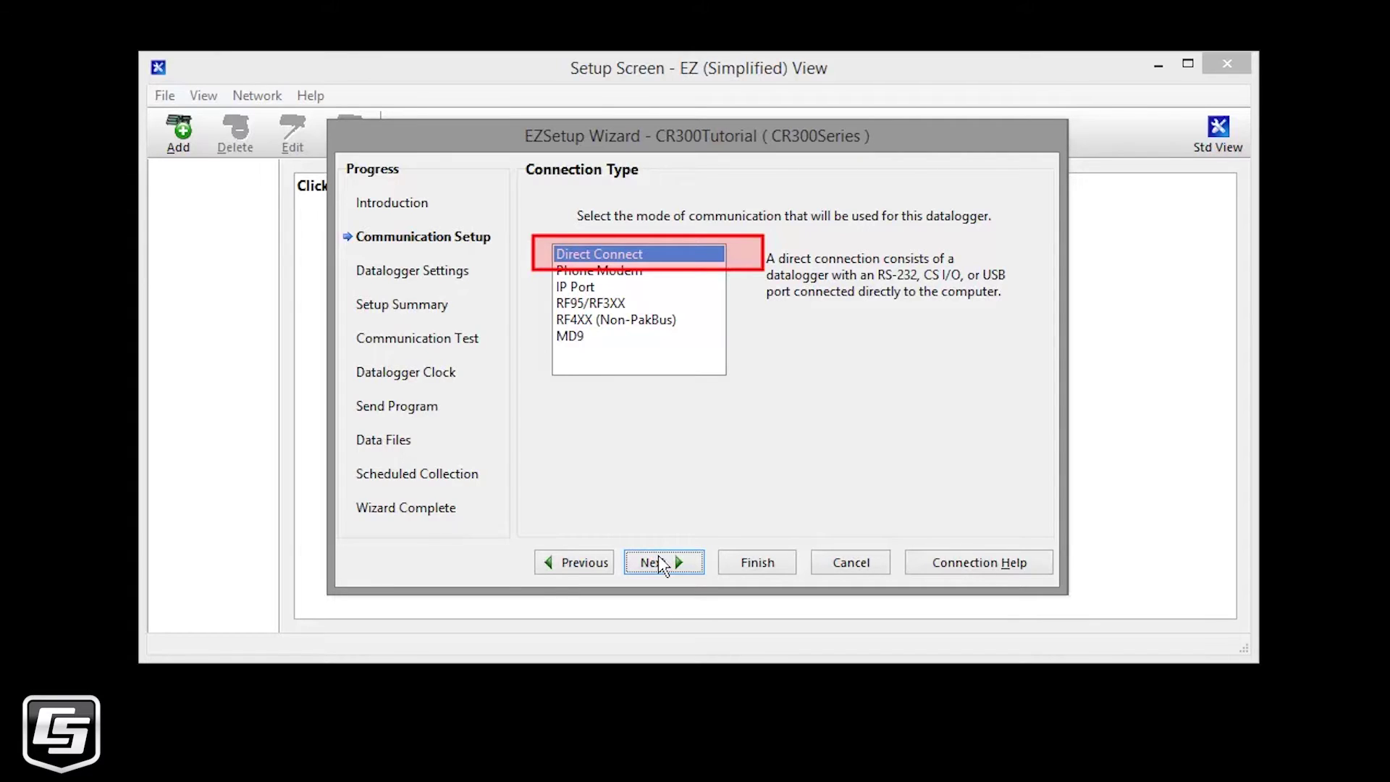
Keep Direct Connect as the connection type and continue to COM port selection.
click(681, 558)
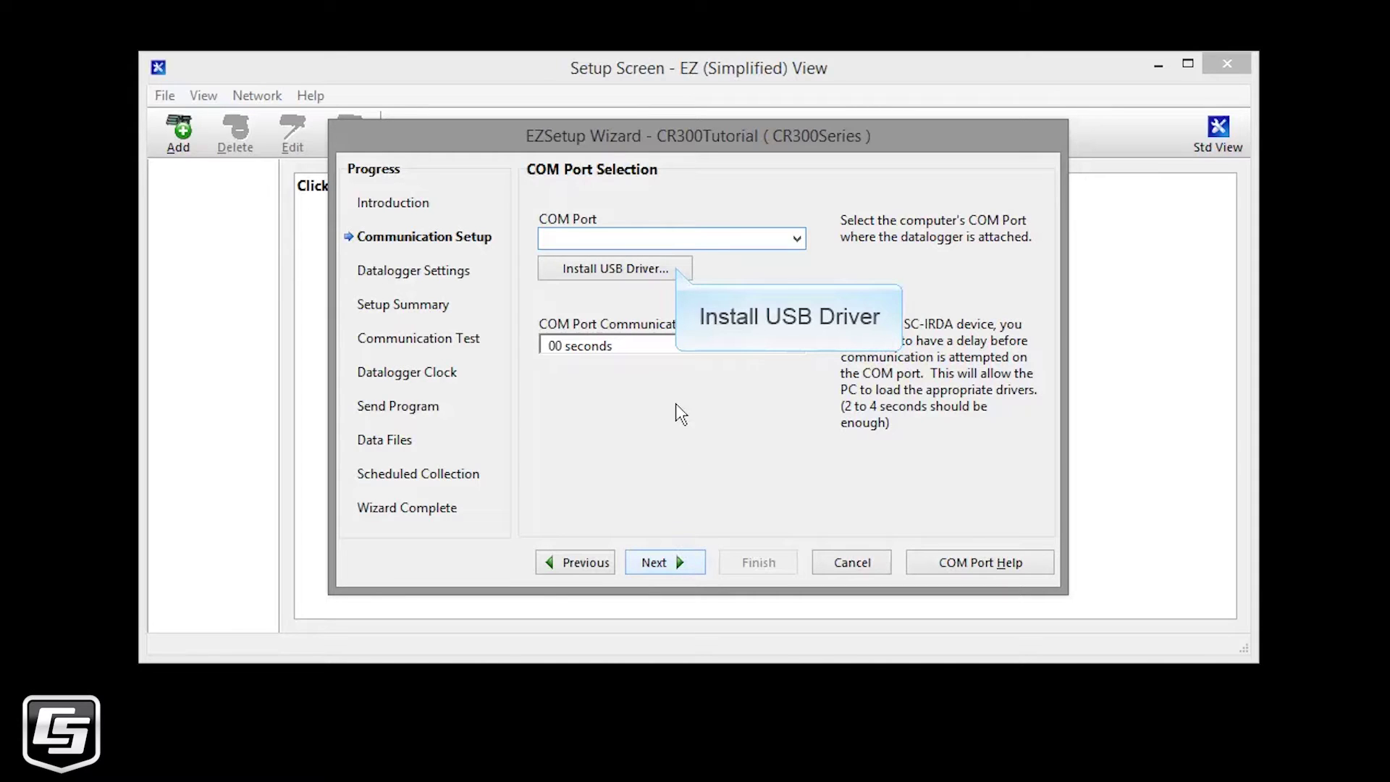
Install the CR300 Series USB driver.
click(677, 272)
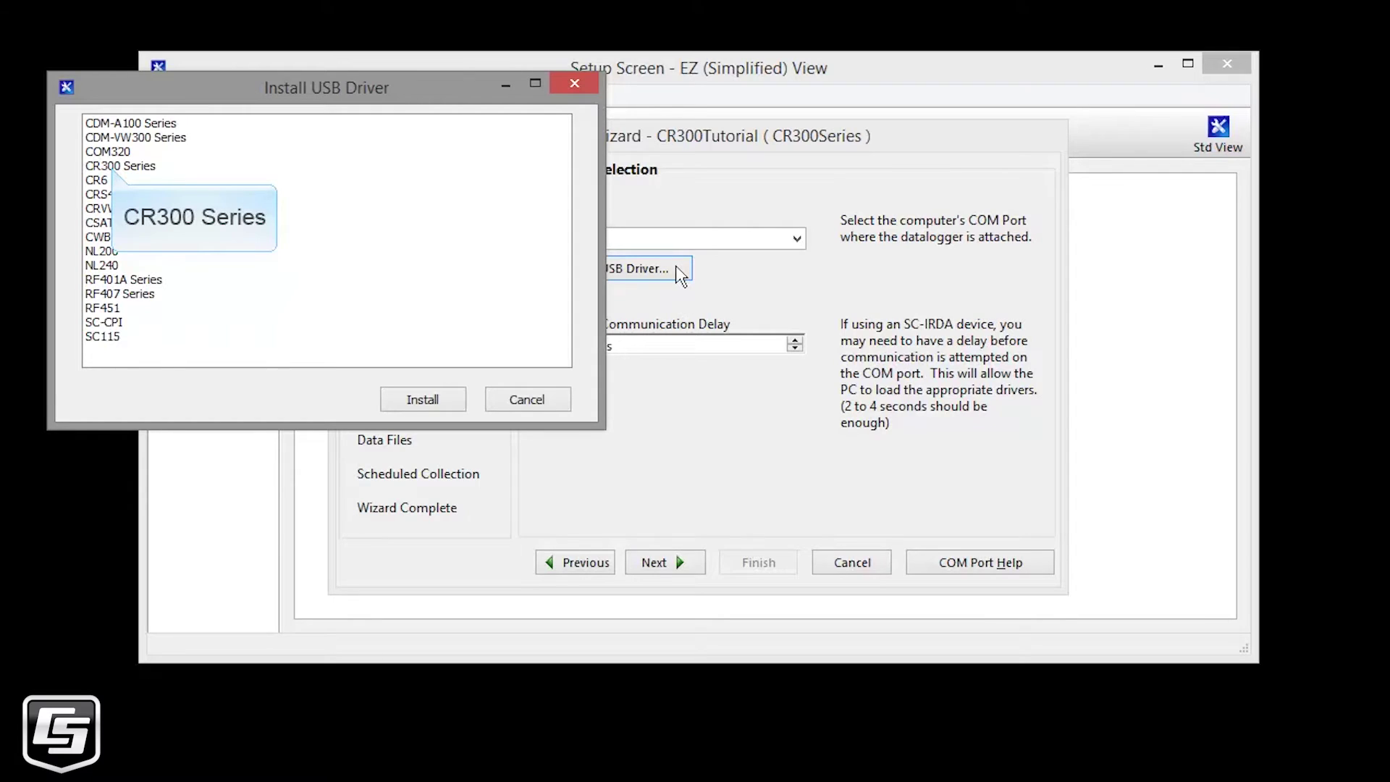
click(114, 167)
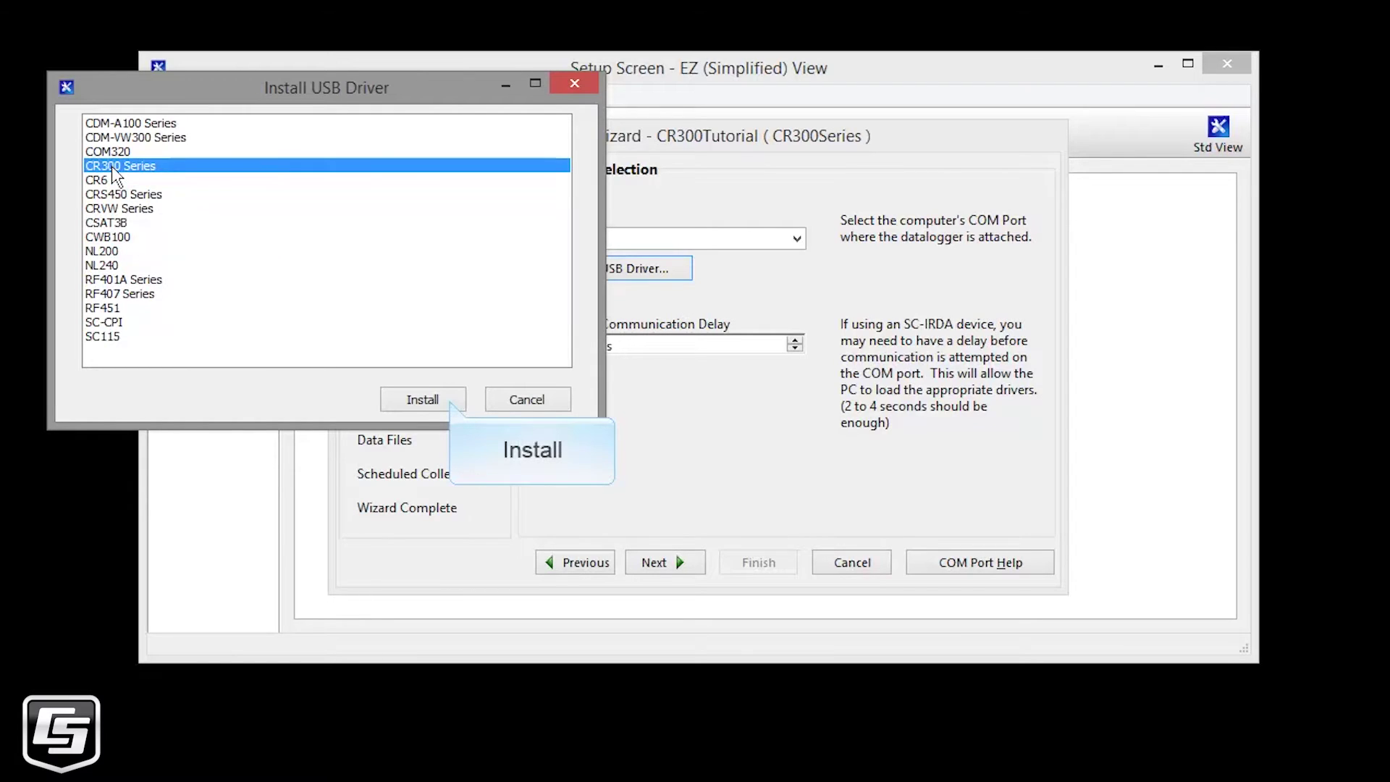
click(450, 398)
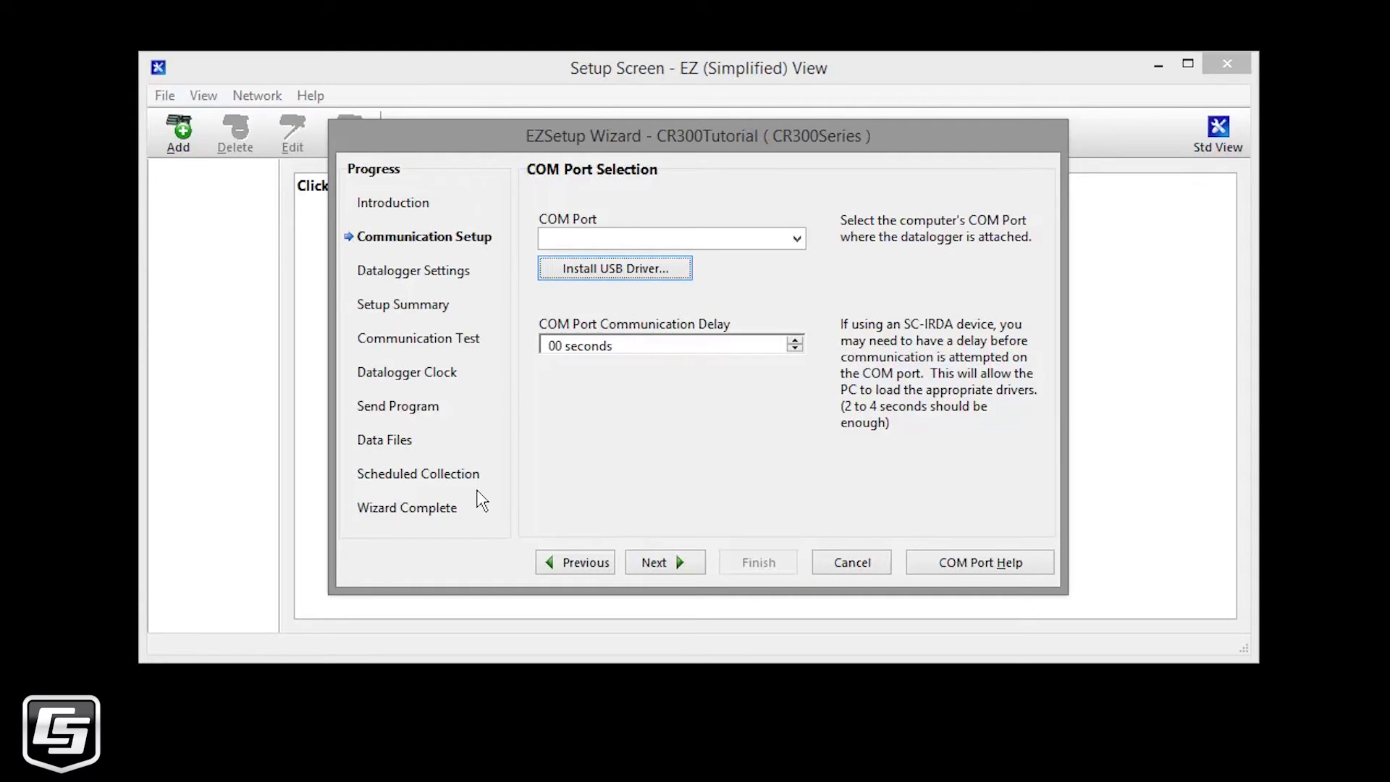
Use CR300 on COM8, keeping baud rate 115200 and PakBus address 1.
click(798, 238)
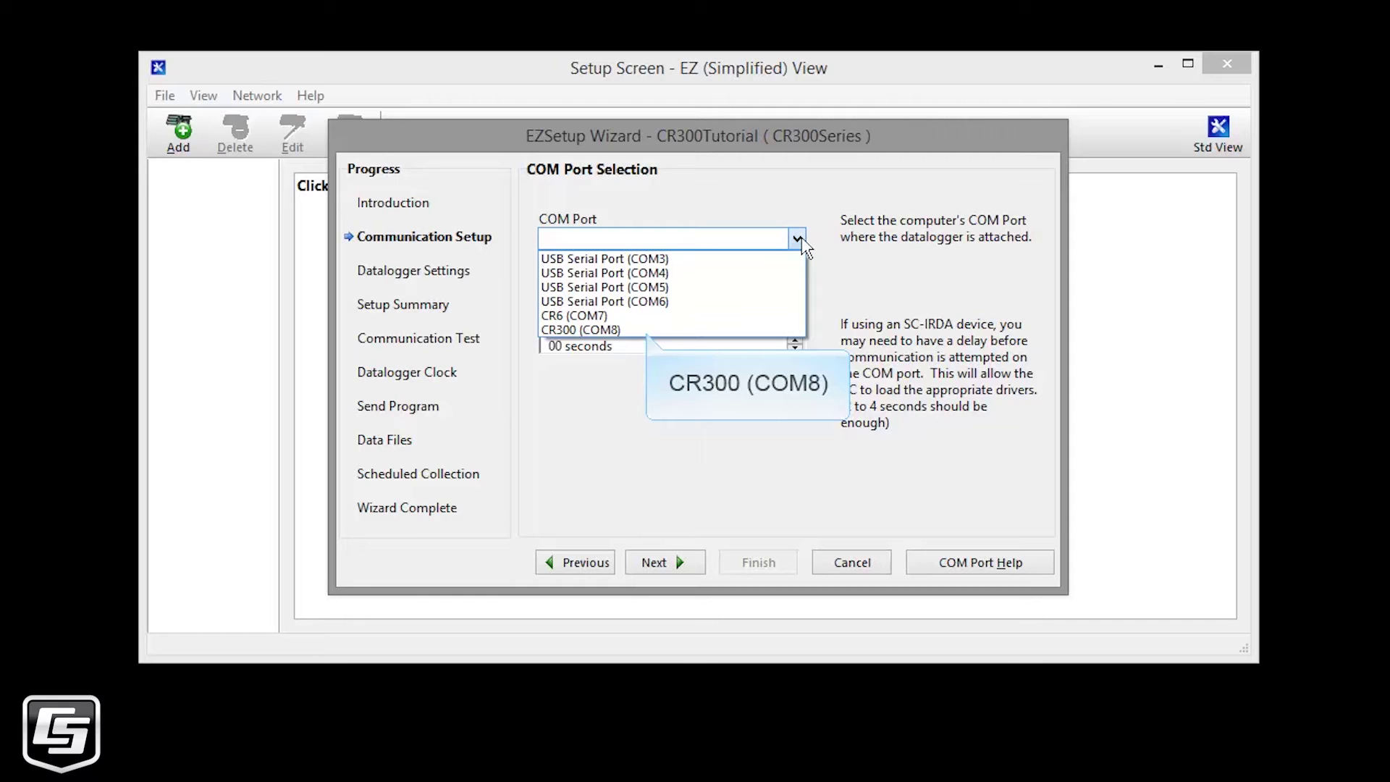
click(650, 330)
click(698, 574)
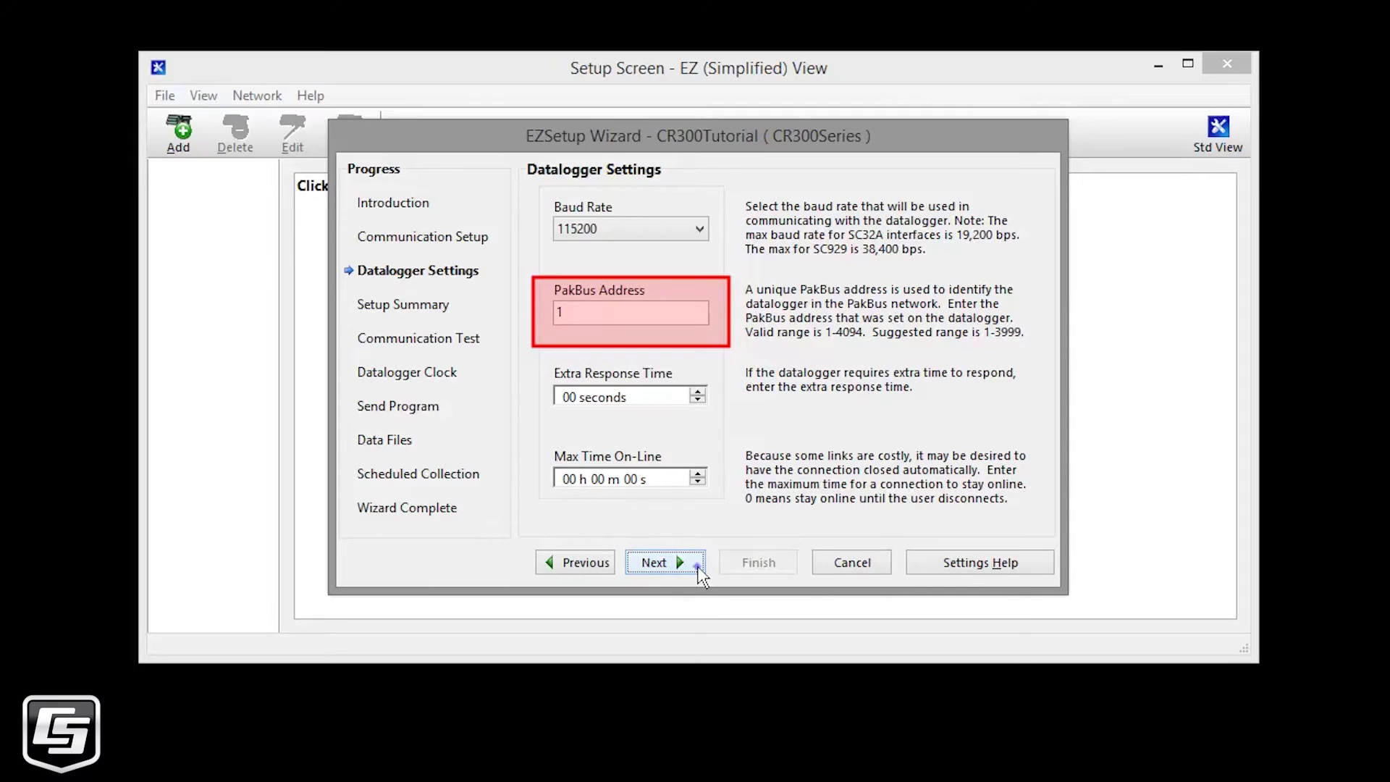
click(697, 575)
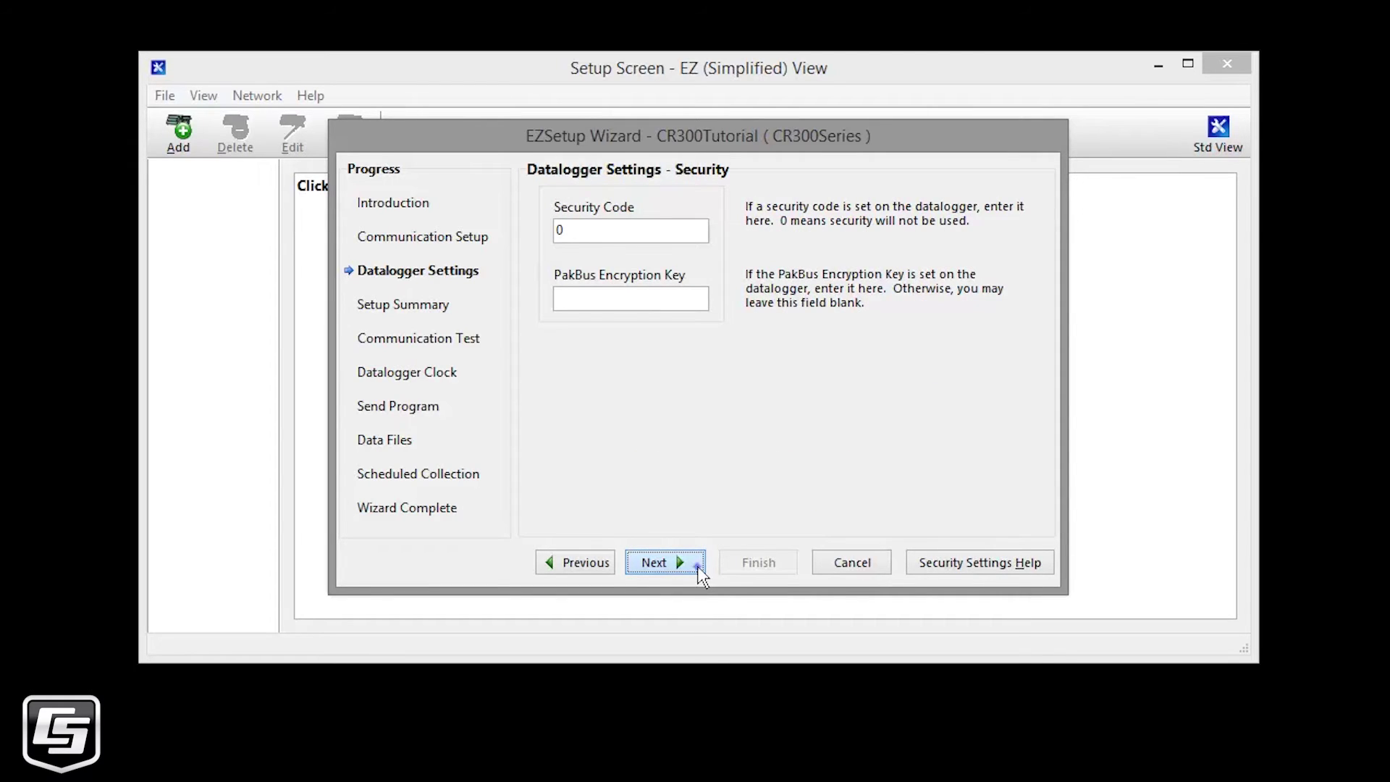
Accept the default security code and setup summary, then run the communication test.
click(698, 576)
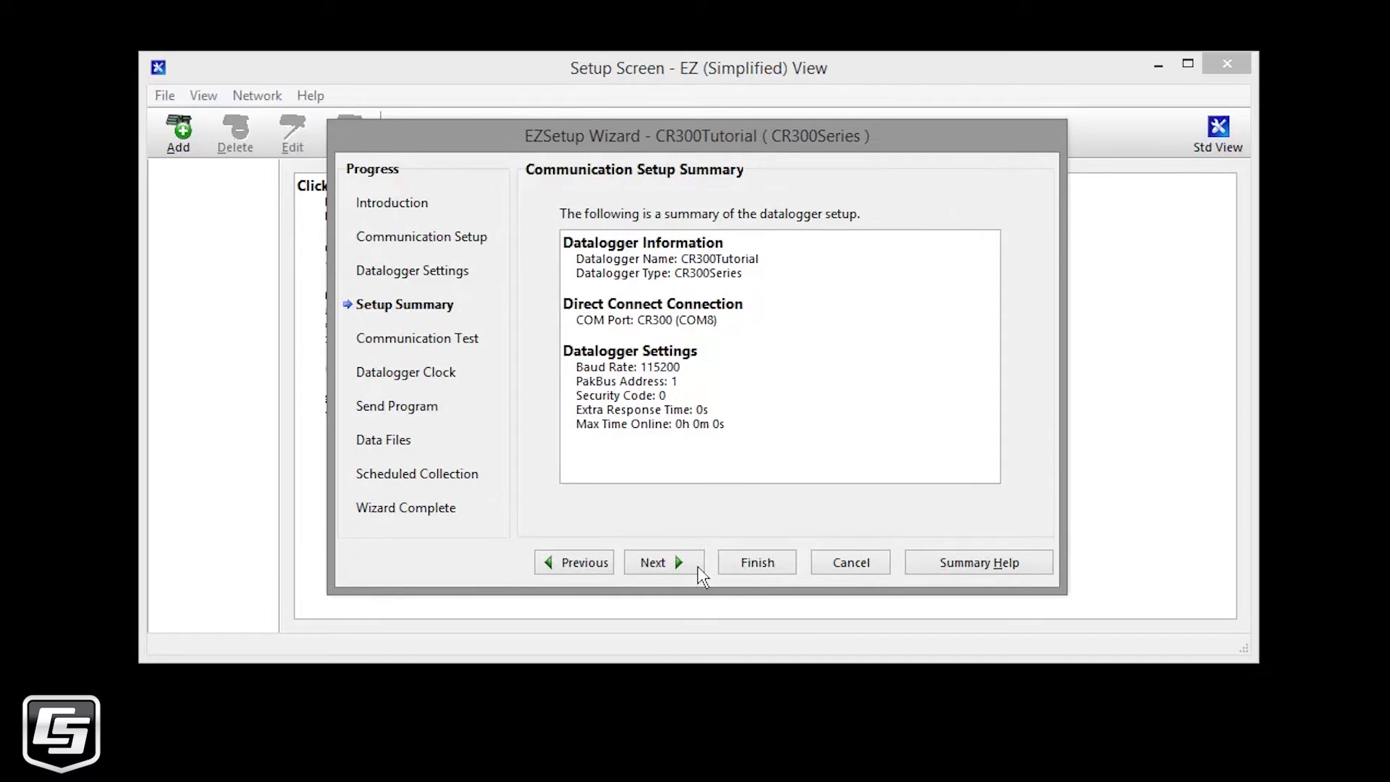
click(698, 576)
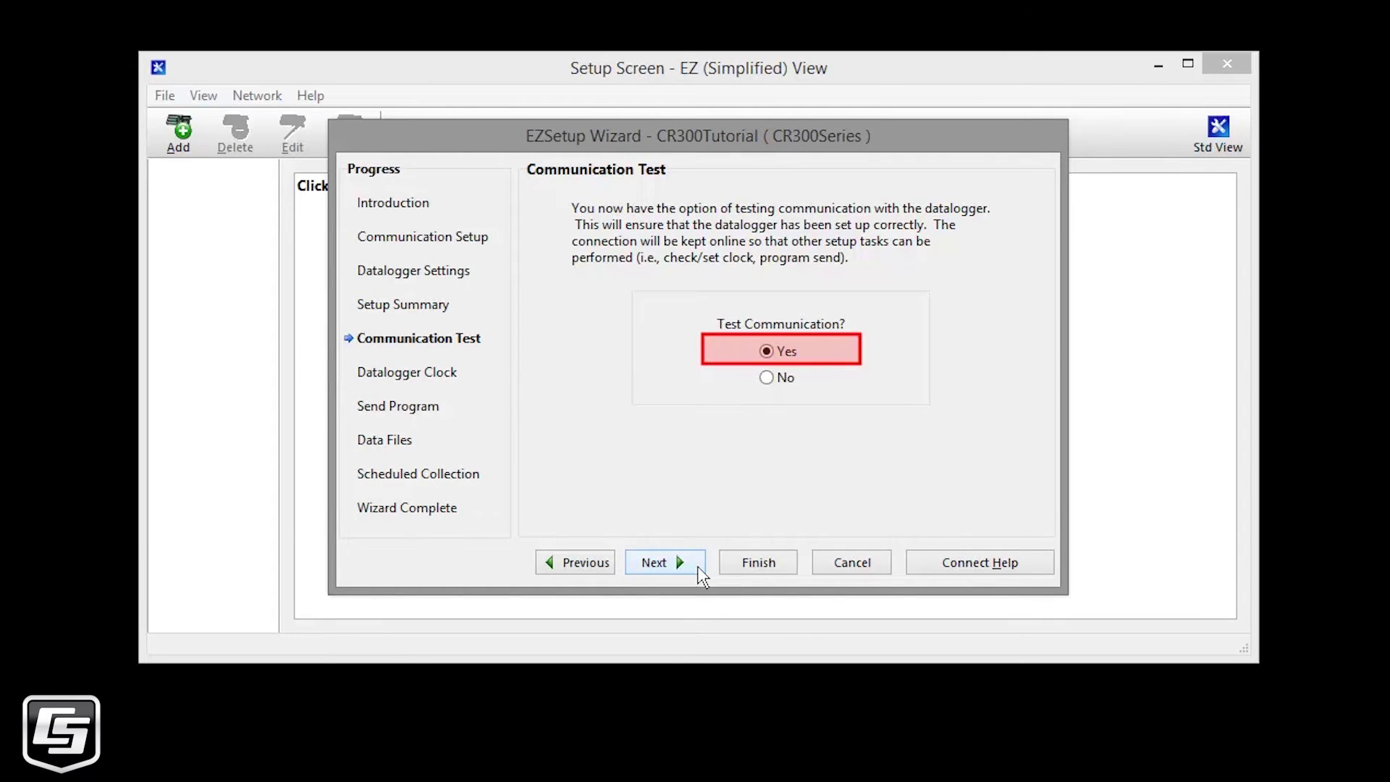
click(698, 576)
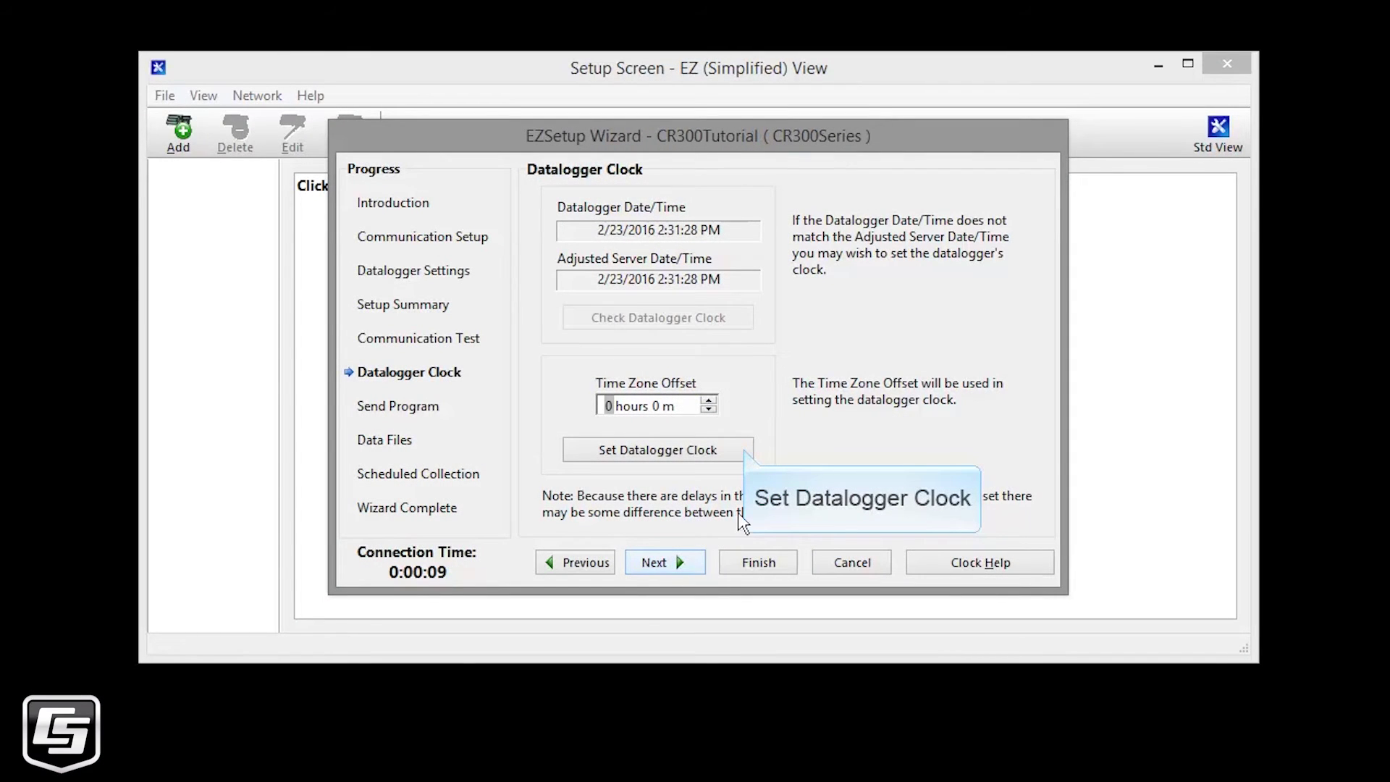
Pass the clock check and keep QuickStart.CR300 without sending a new program.
click(689, 565)
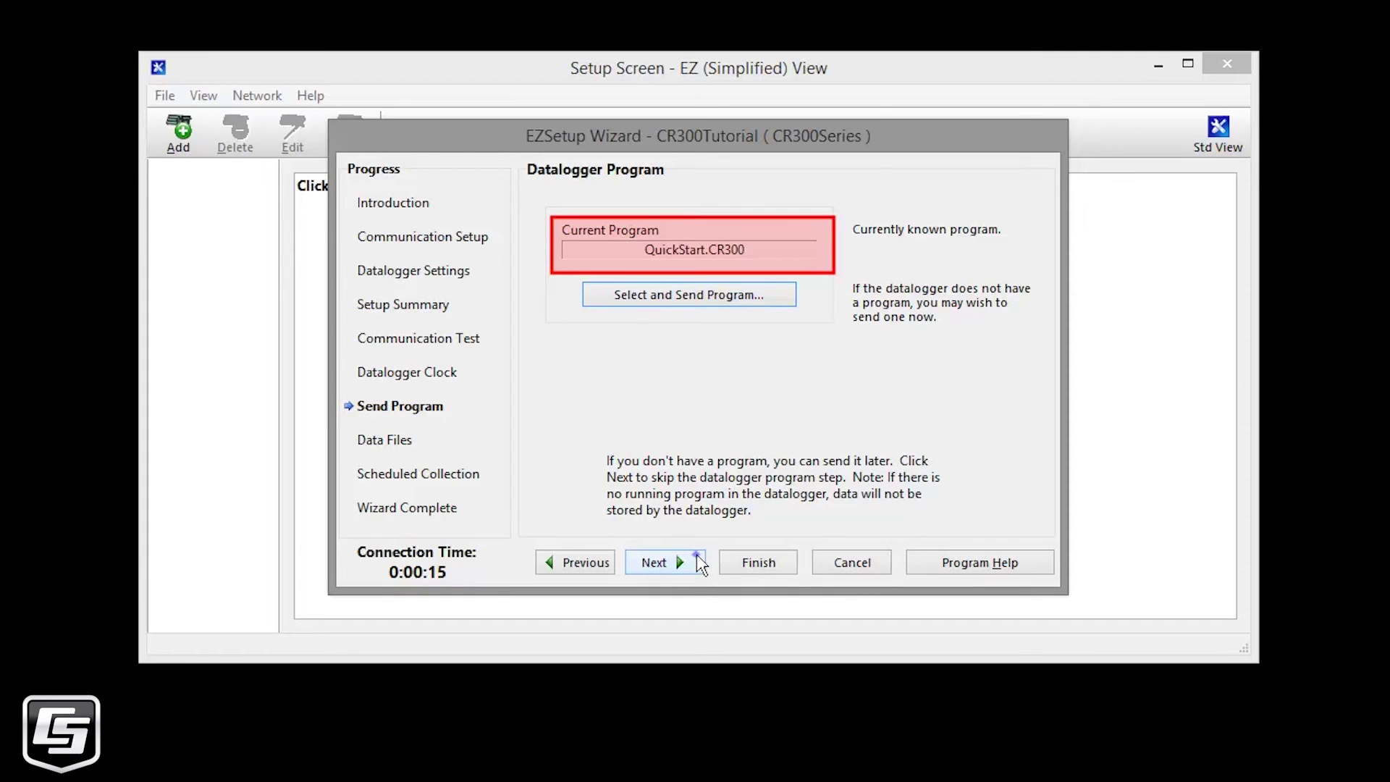
click(696, 565)
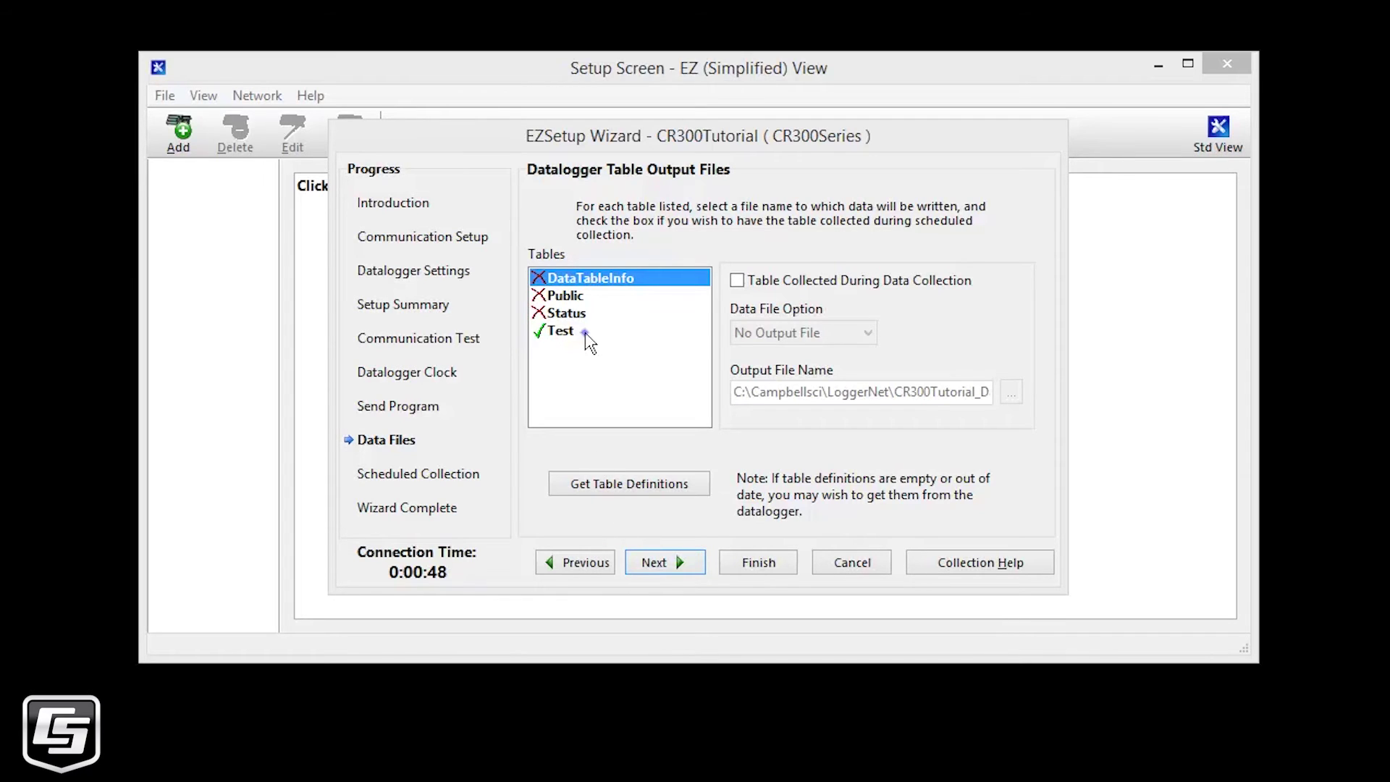
Collect the Test table to a file, leave scheduled collection off, and finish the wizard.
click(584, 335)
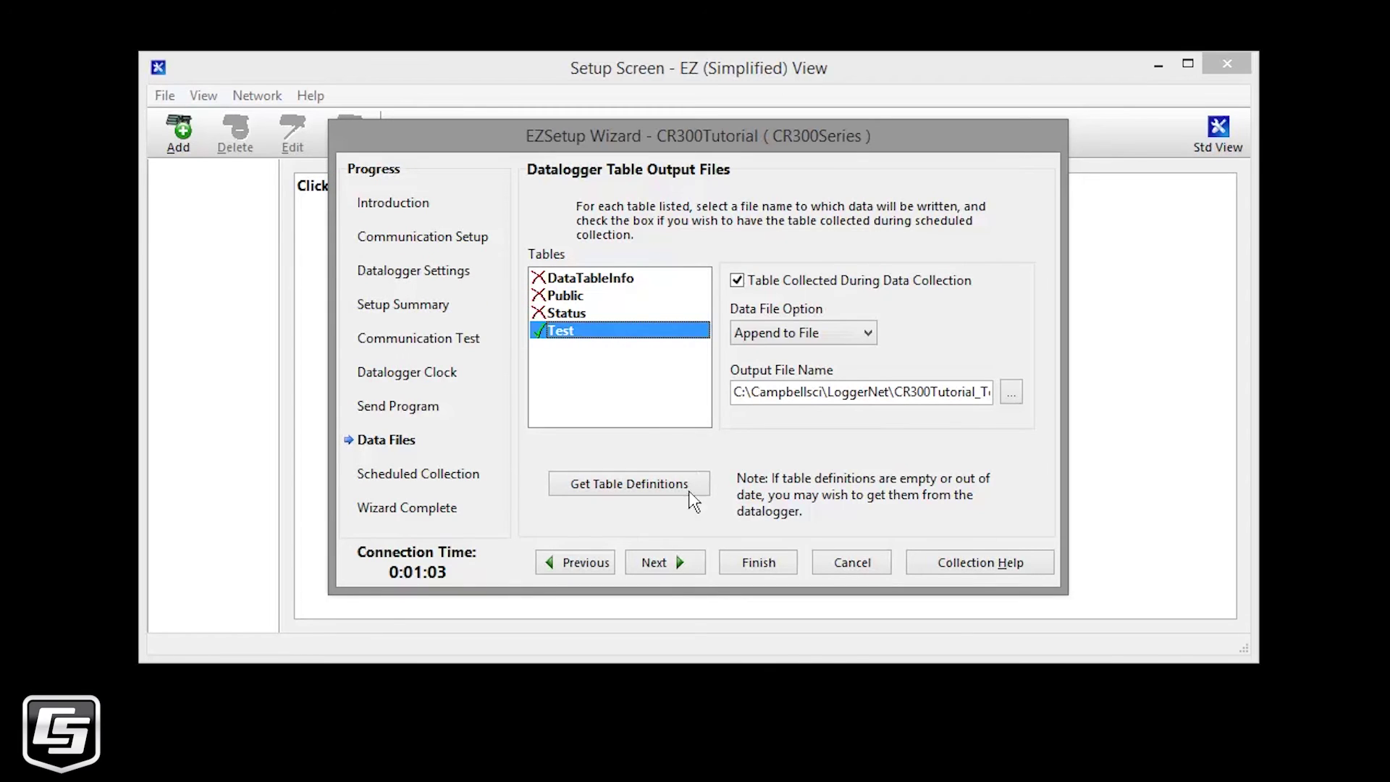
click(692, 560)
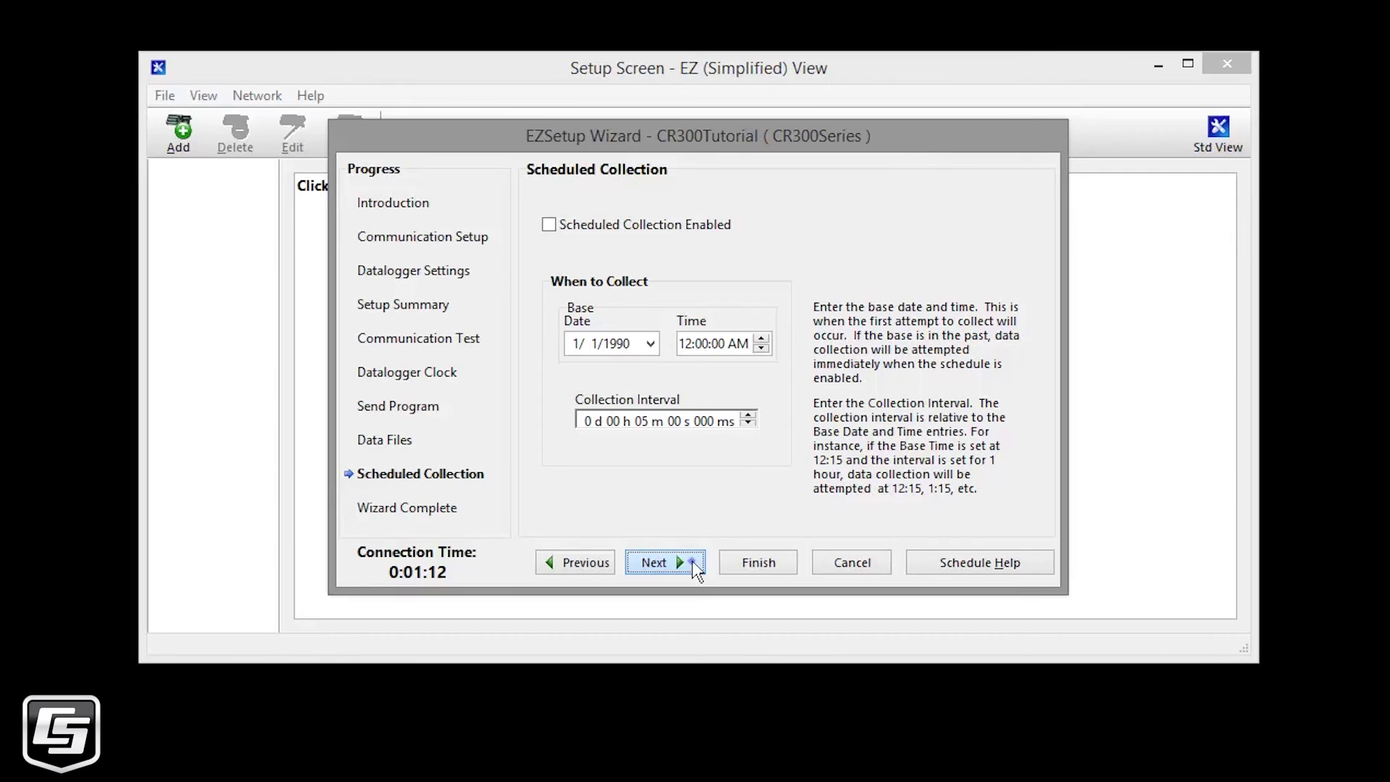
click(695, 568)
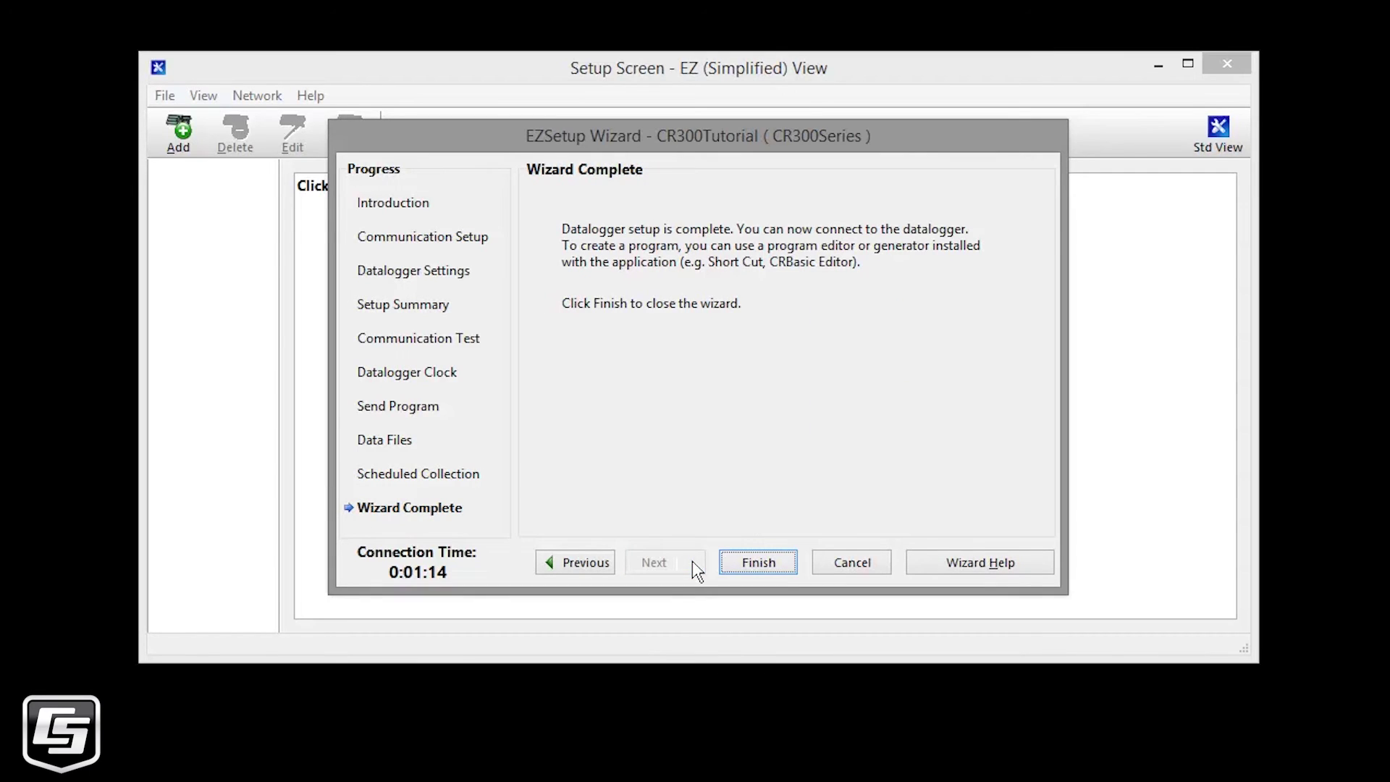
click(786, 564)
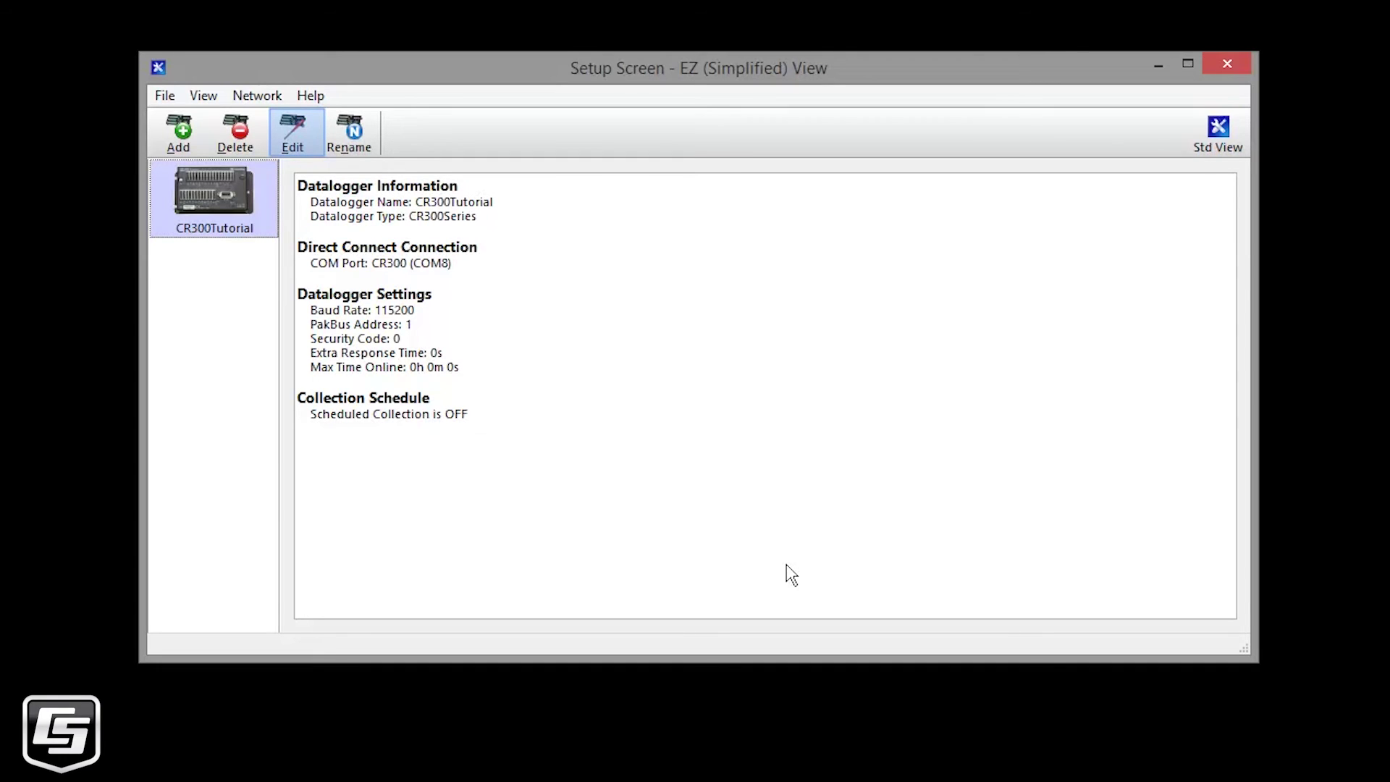
Wrap up the CR300Tutorial station setup and return to the LoggerNet launcher.
click(304, 142)
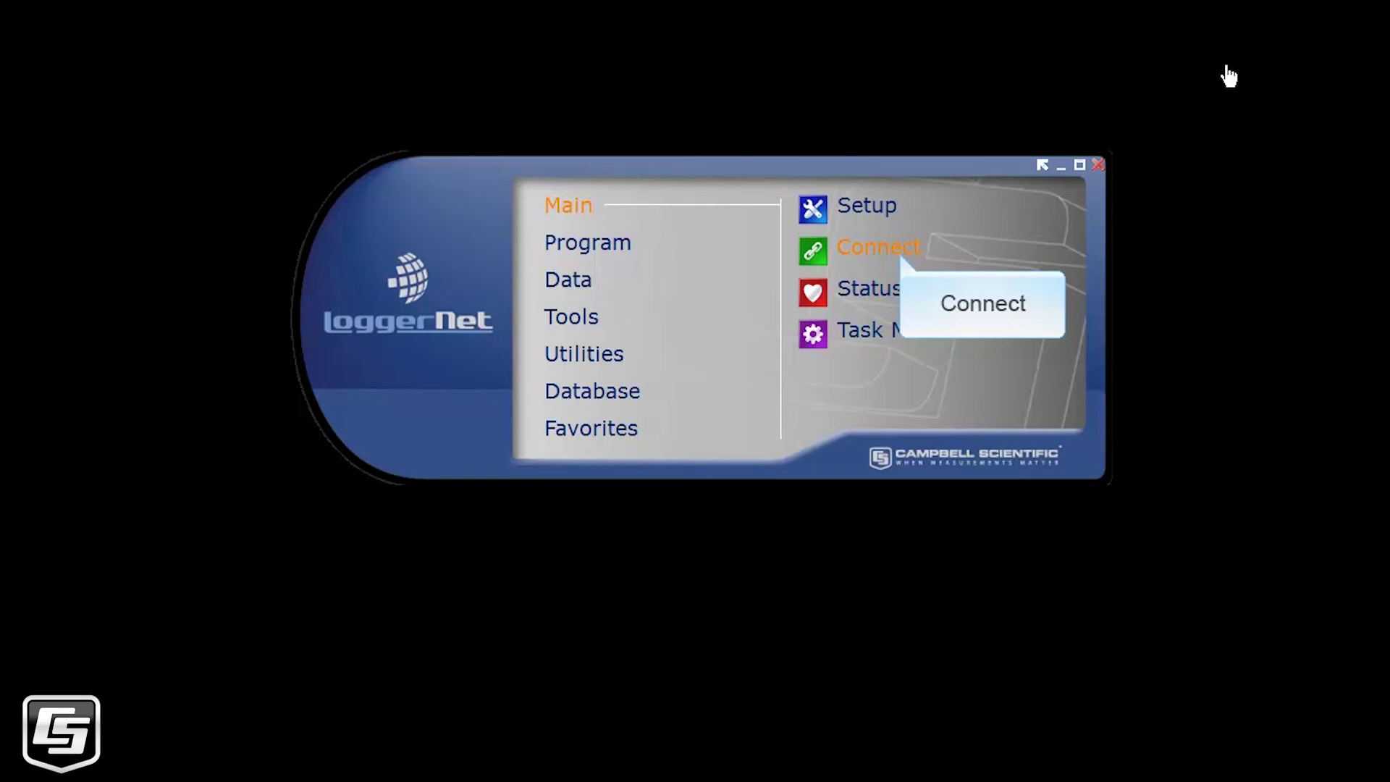
Connect to the CR300Tutorial station and list its Public, Status and Test tables.
click(900, 254)
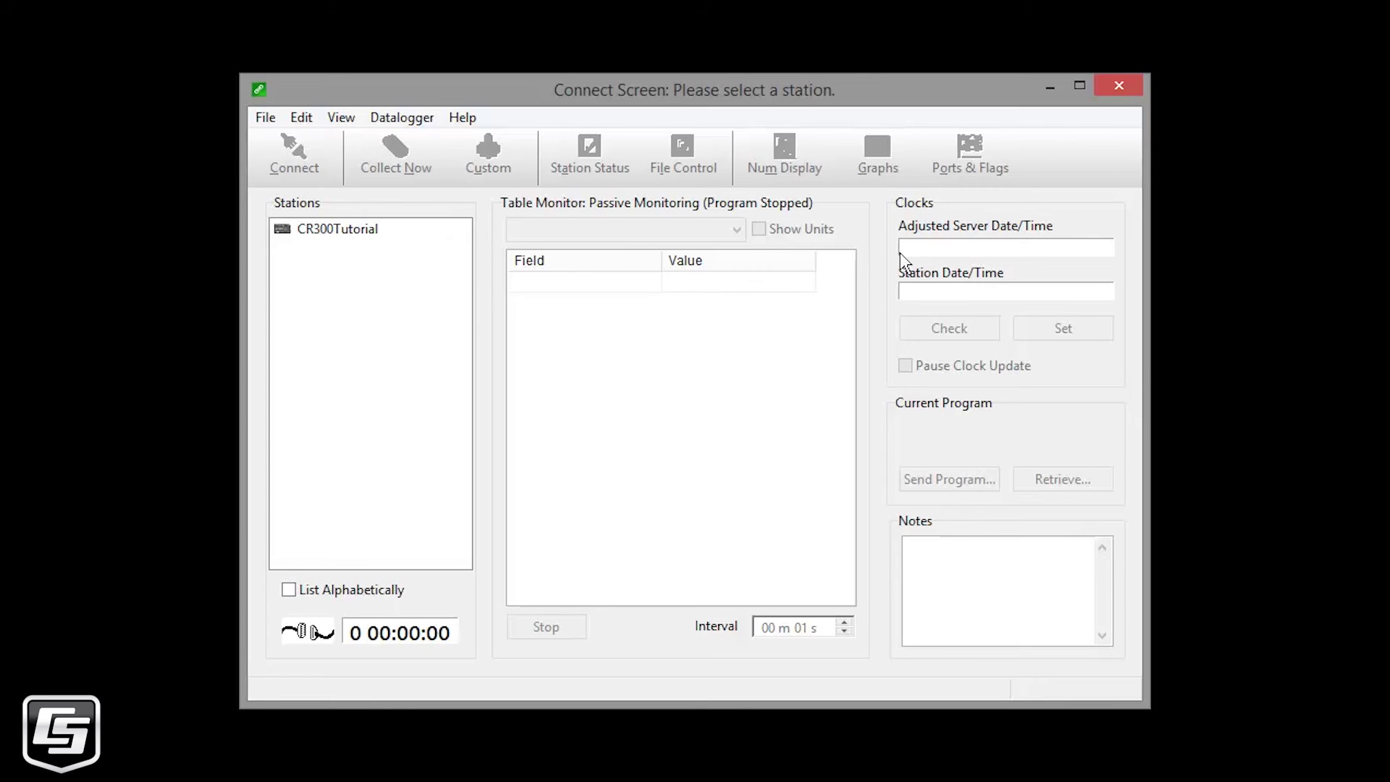
click(375, 231)
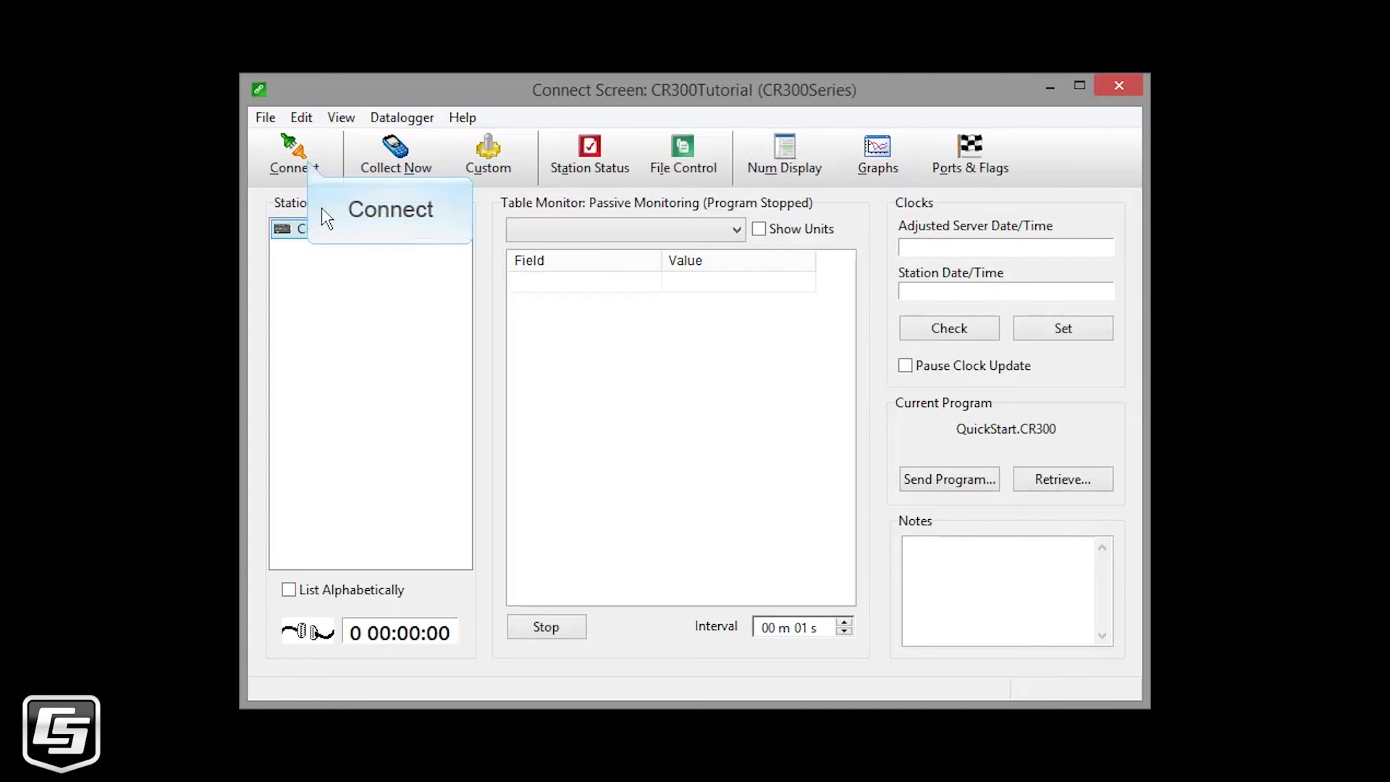
click(310, 165)
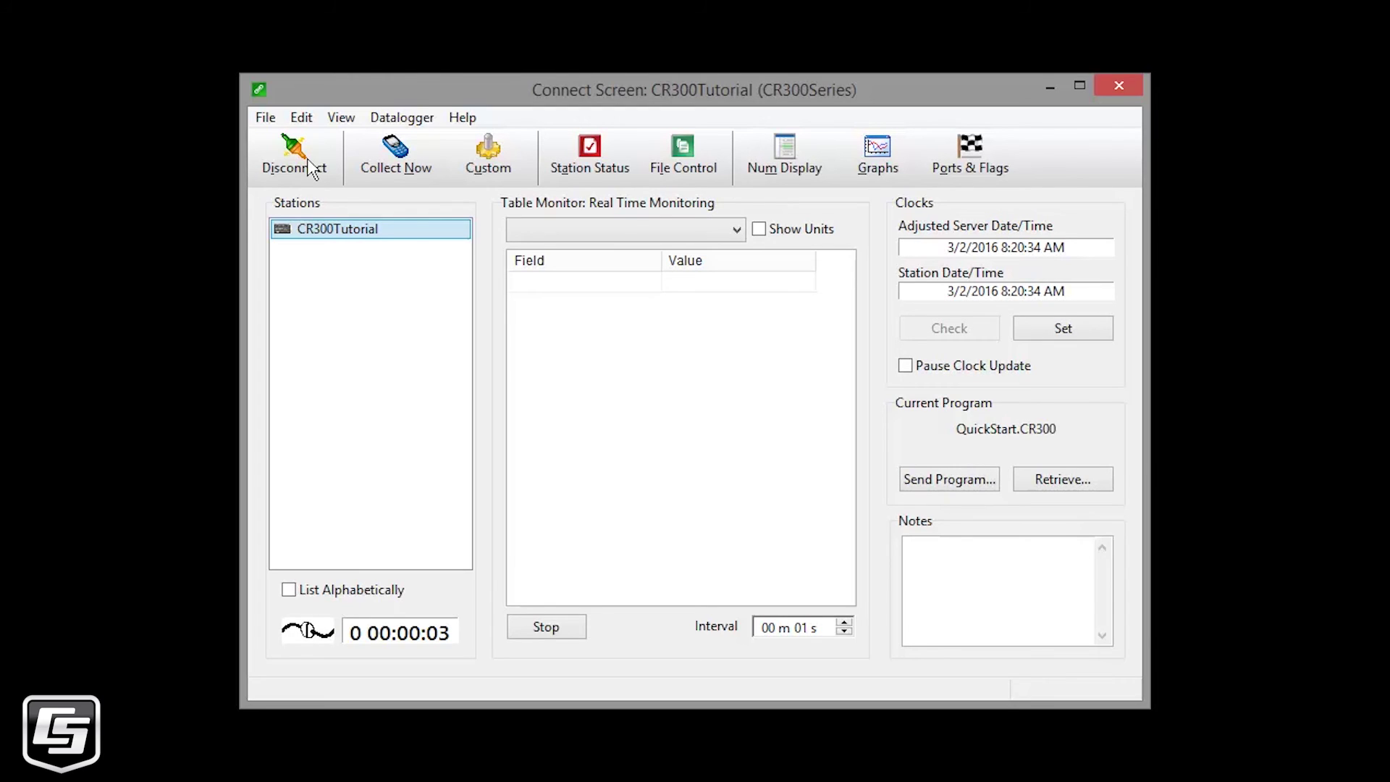
click(738, 230)
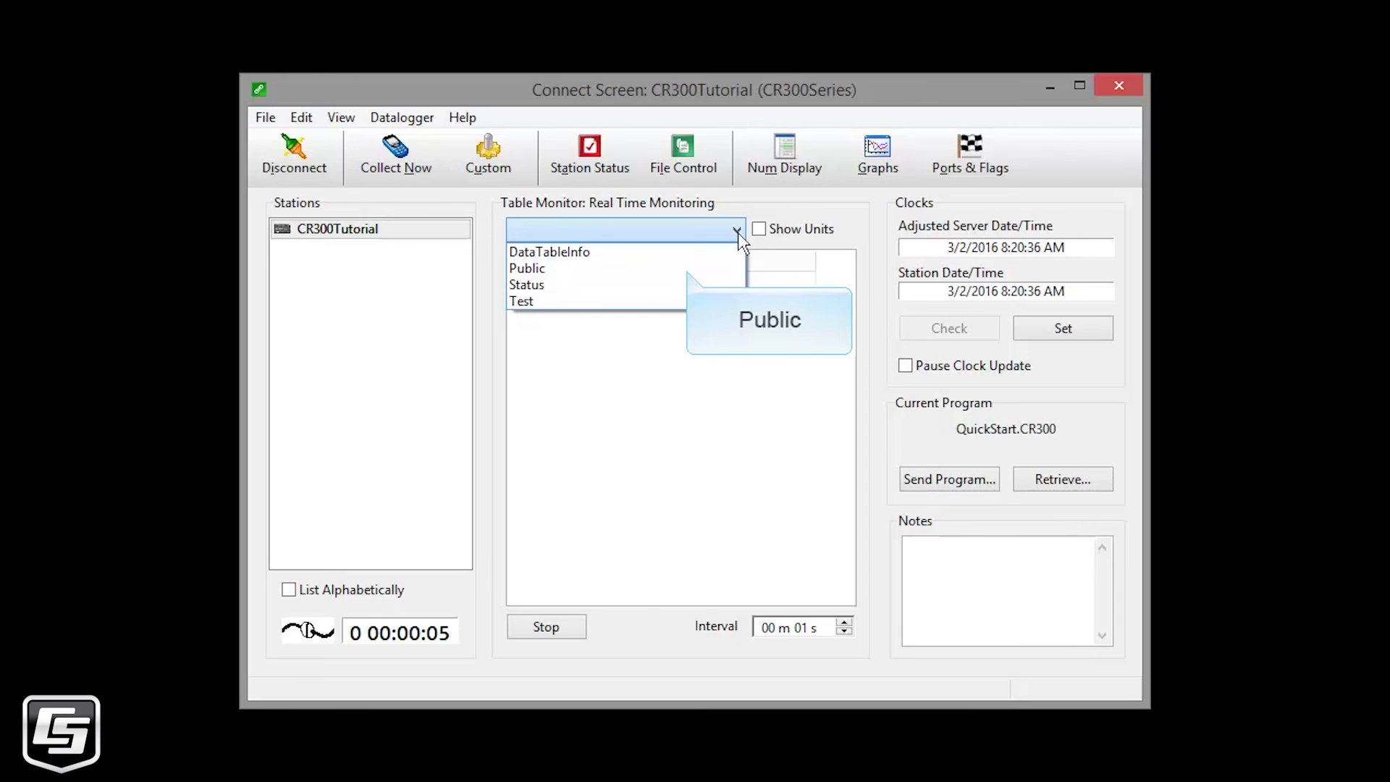
Choose the Public table in Table Monitor to show live RecNum, TimeStamp, PTemp and batt_volt.
click(689, 269)
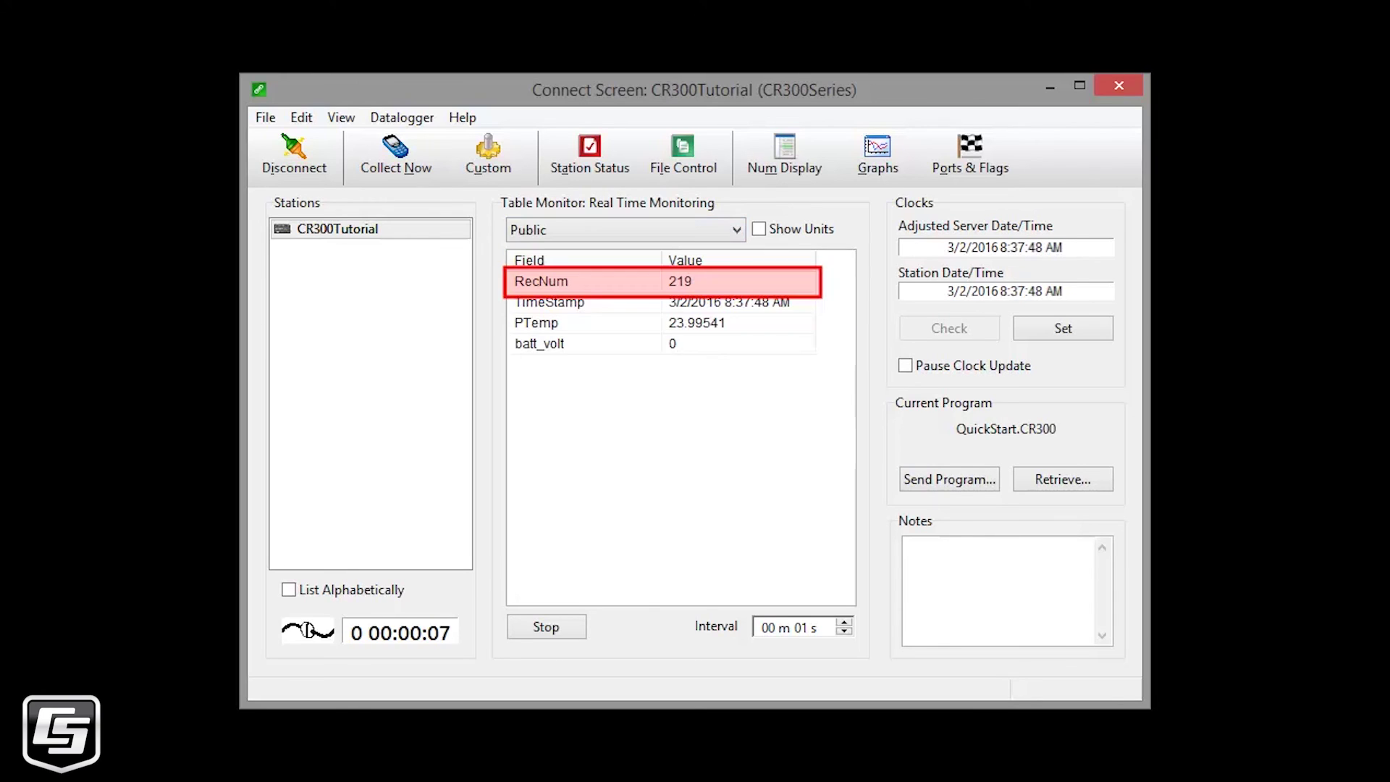